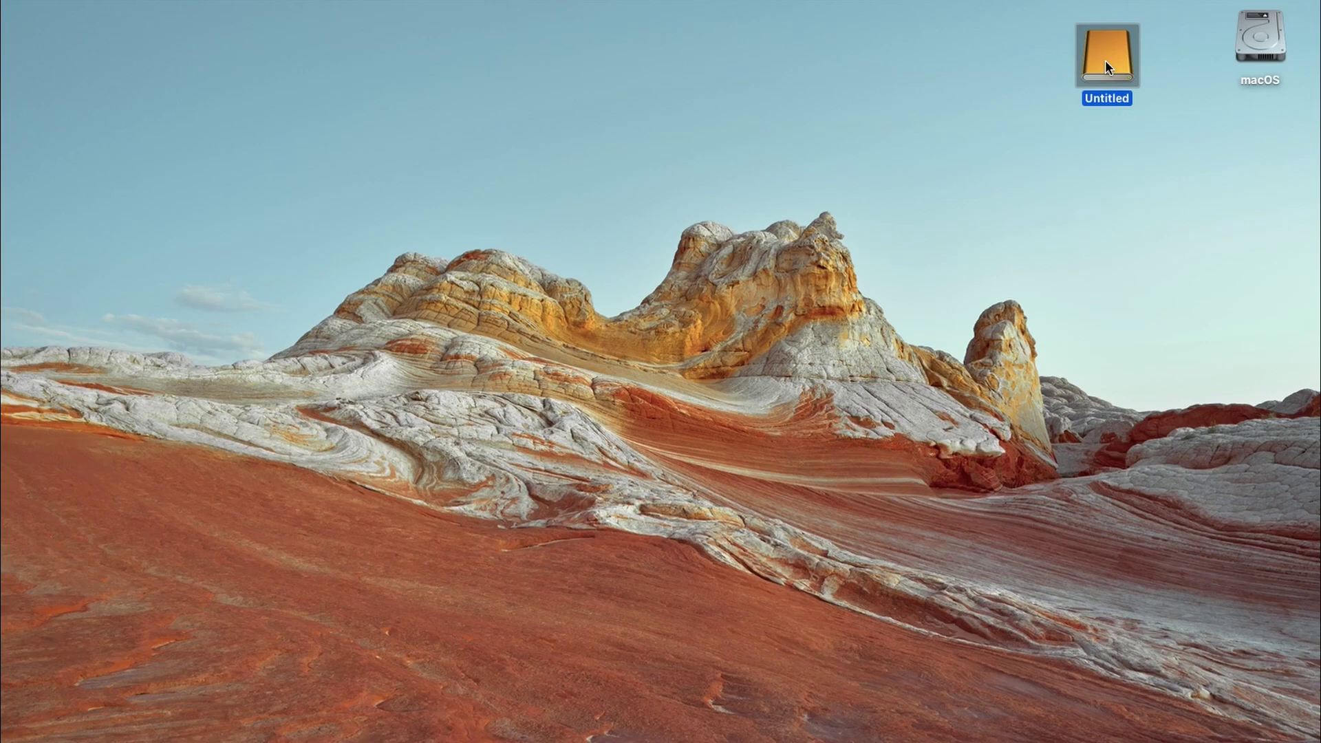
Step: Open the Untitled drive in Finder without ejecting it
double_click(1105, 60)
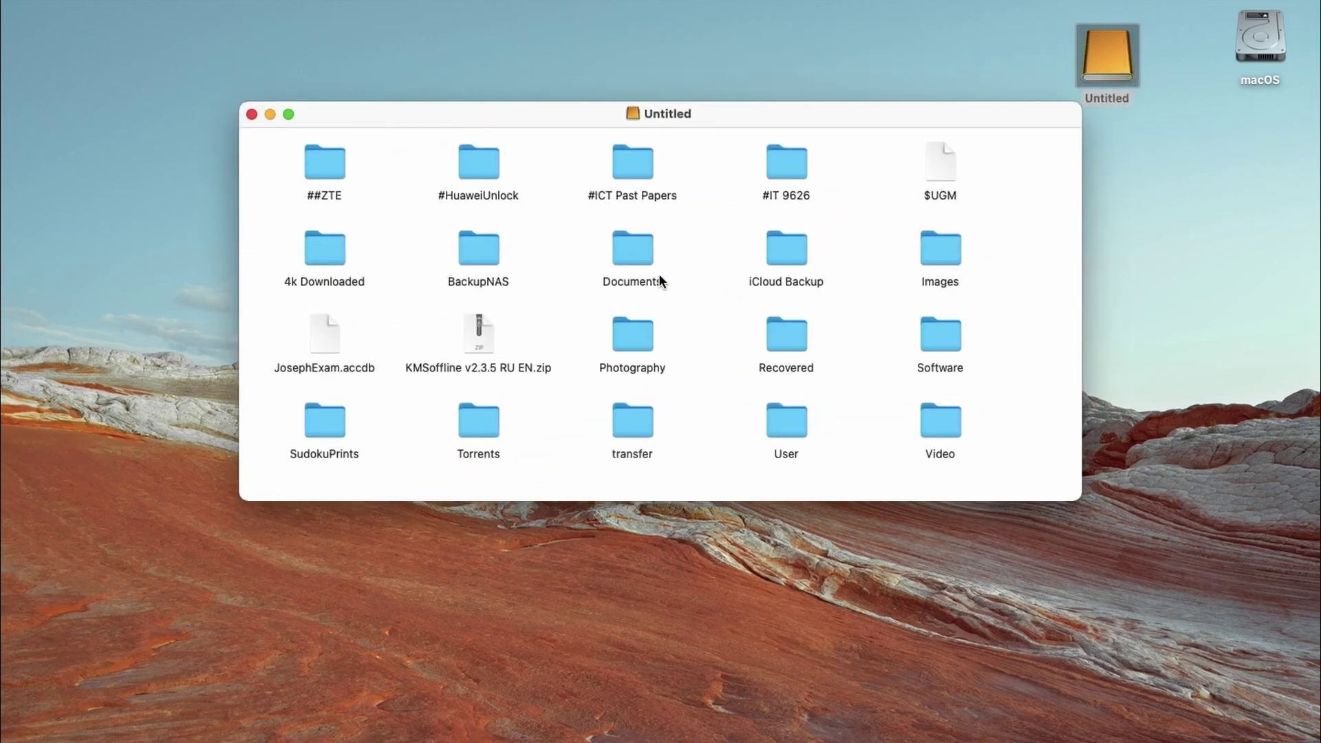
right_click(1049, 227)
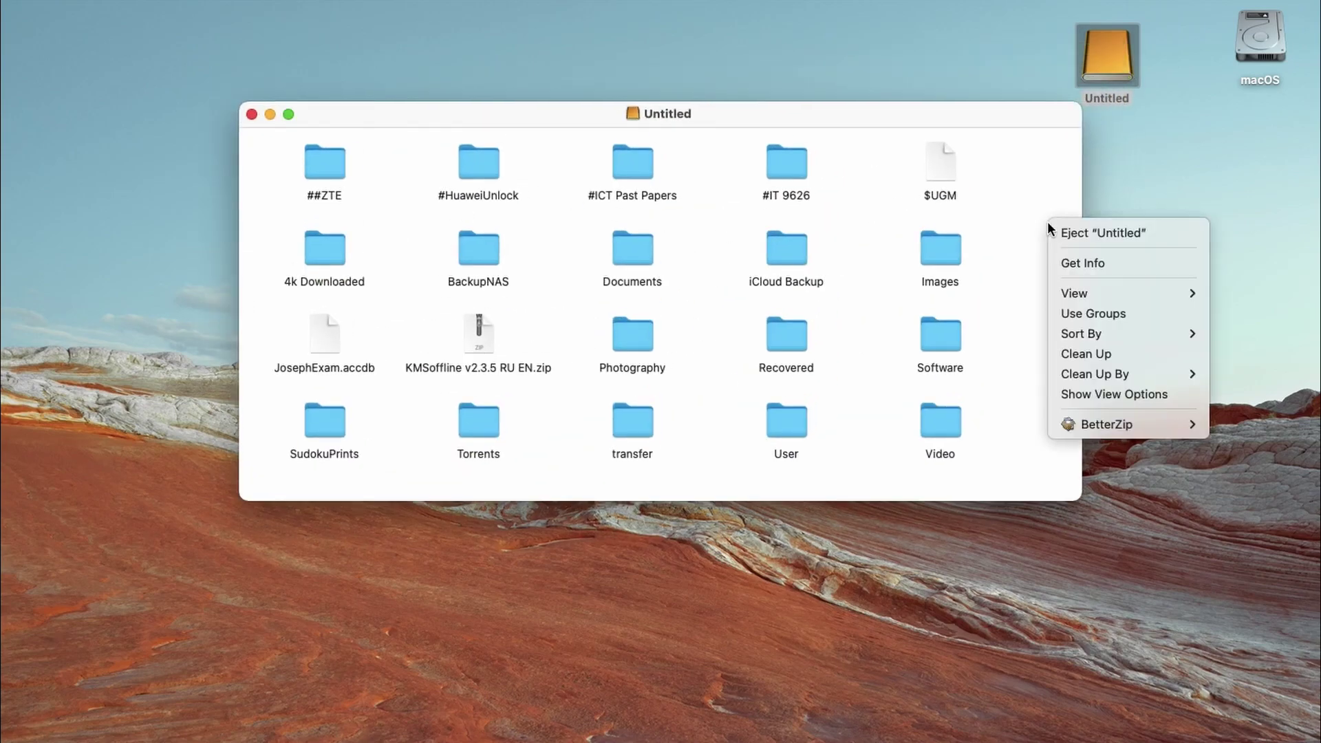
click(1084, 234)
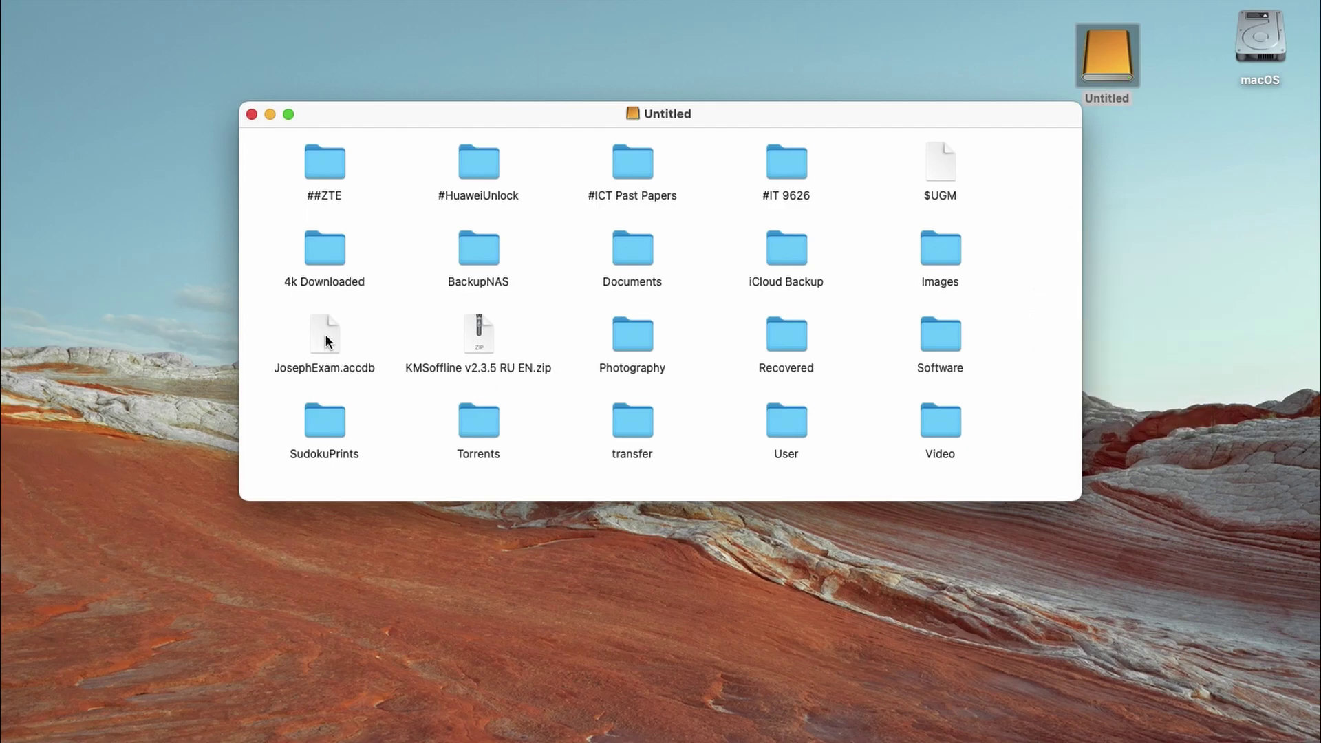
Step: Copy JosephExam.accdb to the desktop, then try copying it back onto the drive
drag(325, 333, 403, 328)
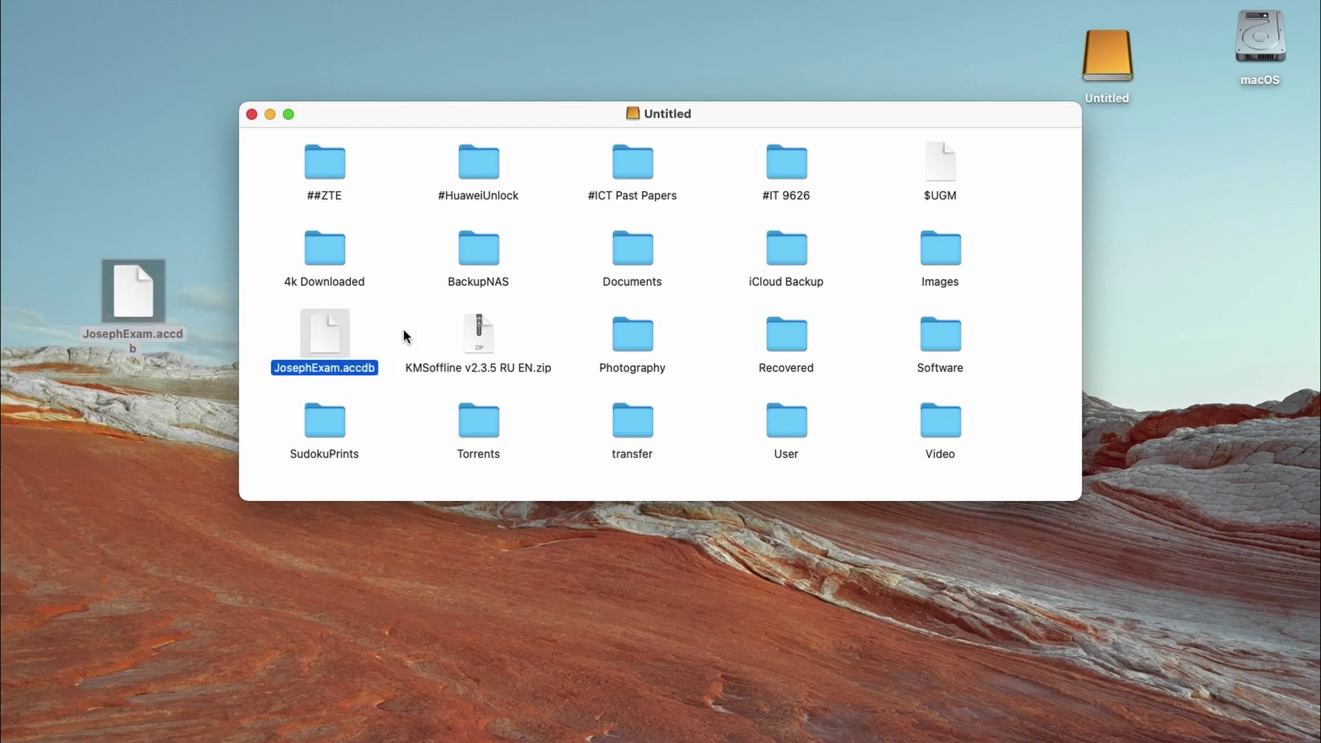
drag(153, 308, 385, 344)
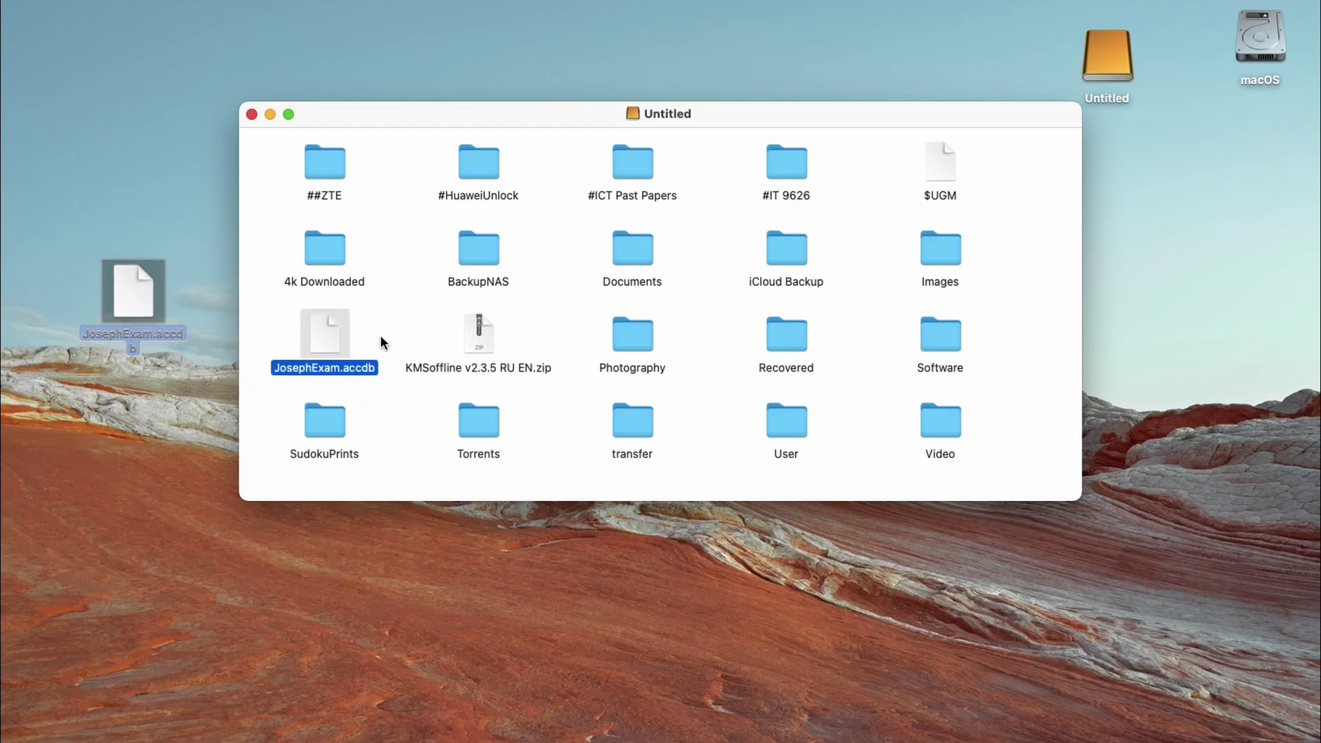
drag(138, 307, 403, 333)
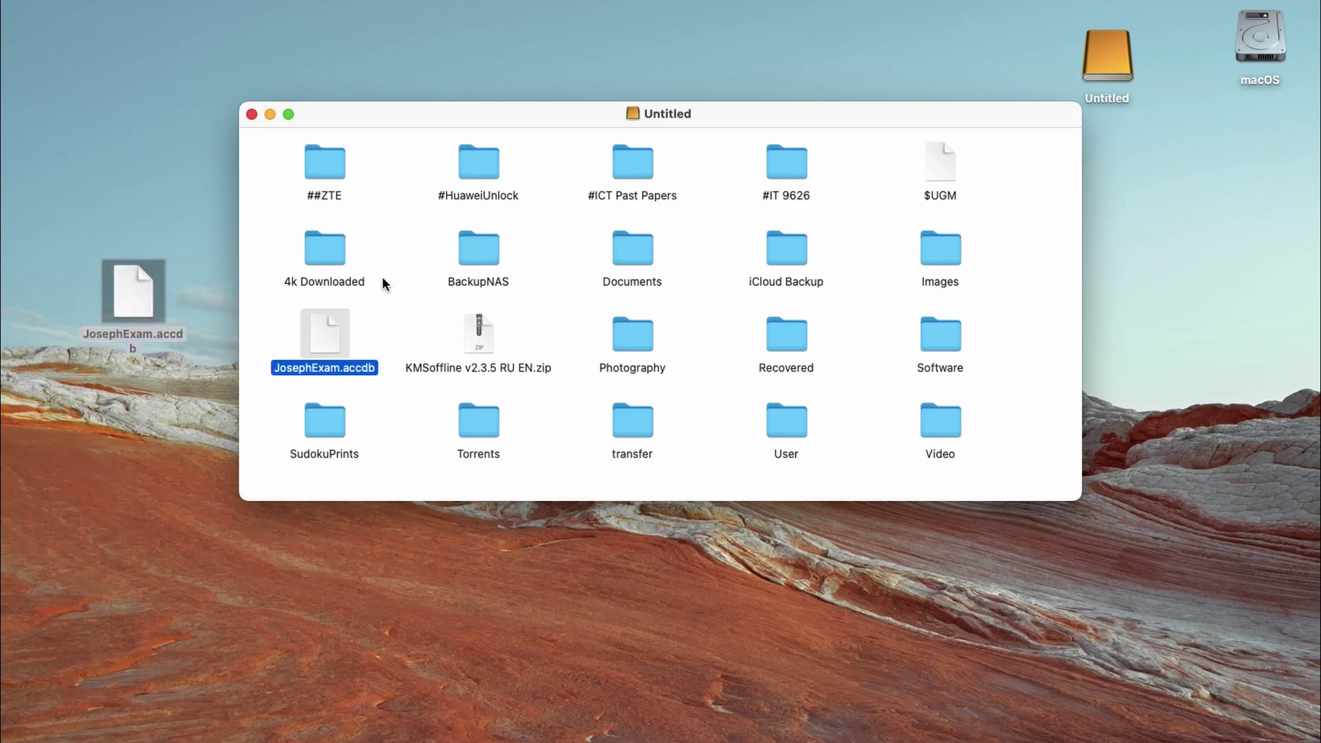
Step: Launch Disk Utility and inspect the disk2s2 volume, an NTFS drive mounted read-only
key(super+space)
text(disk)
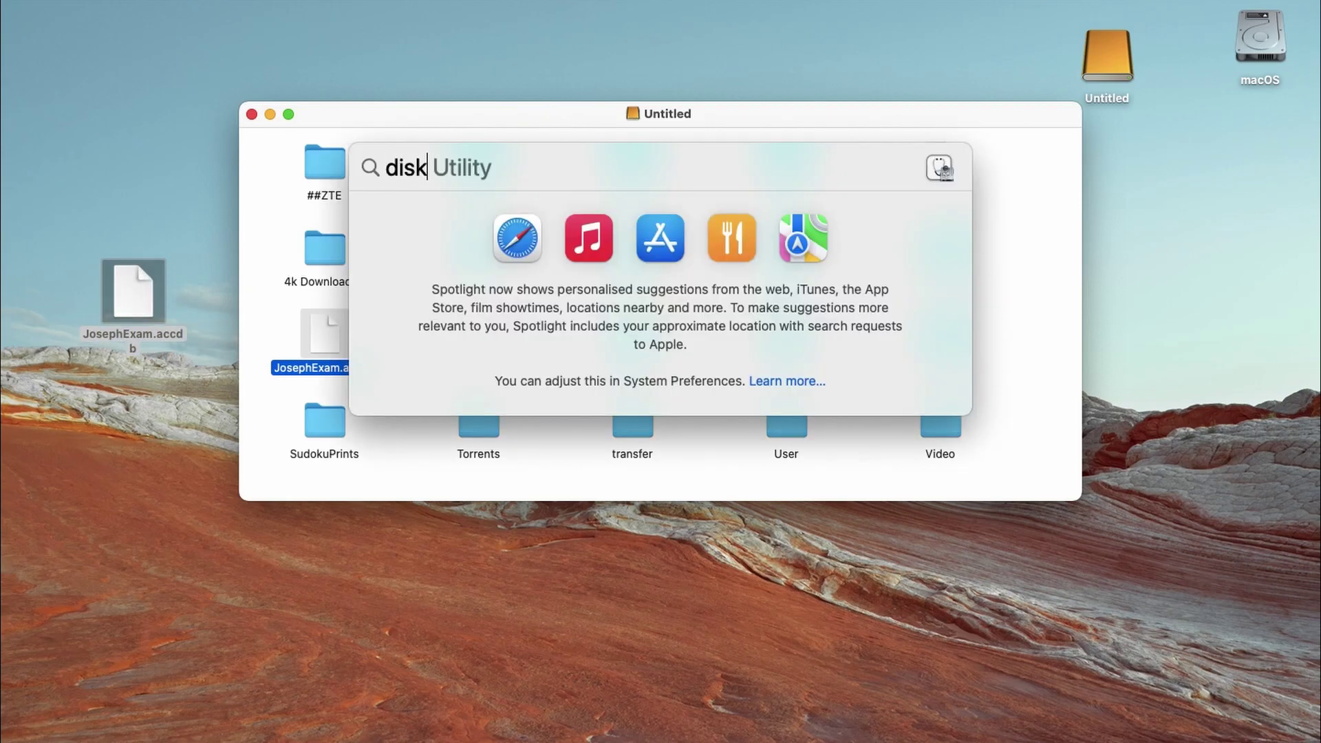
key(Return)
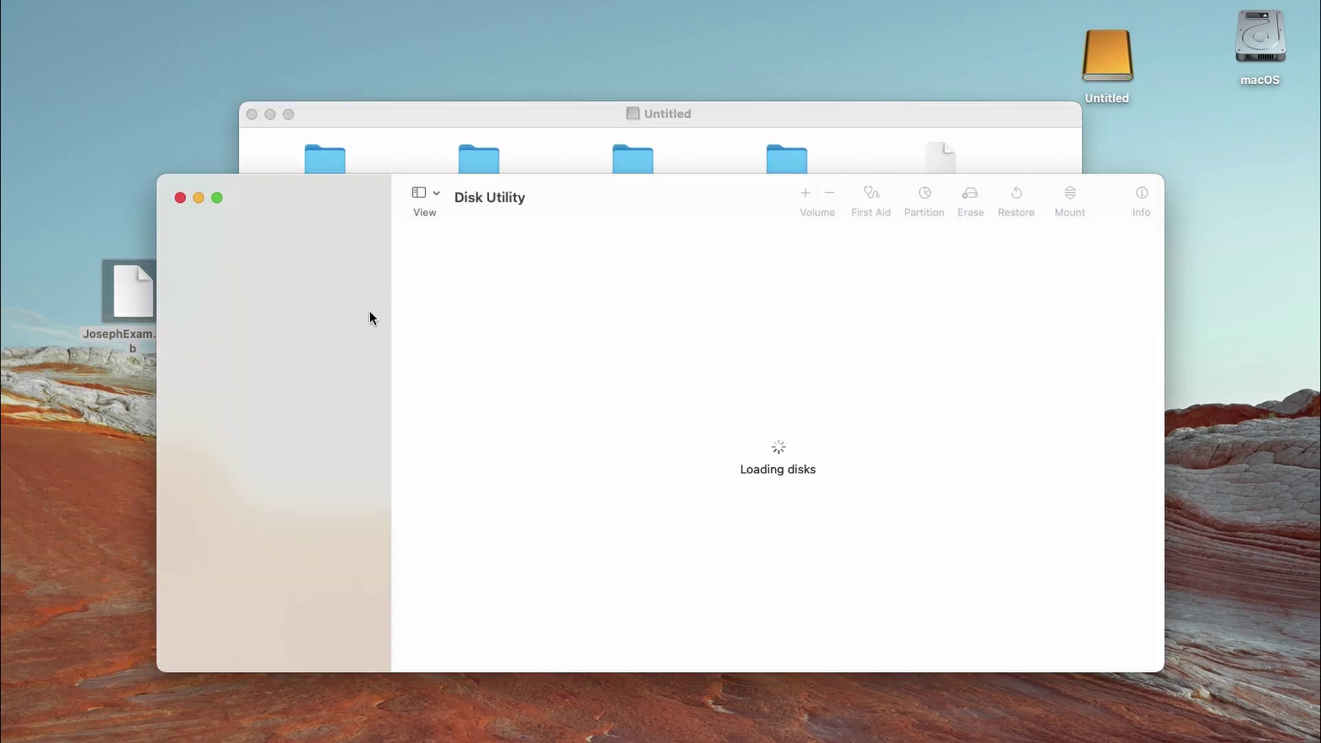
click(234, 307)
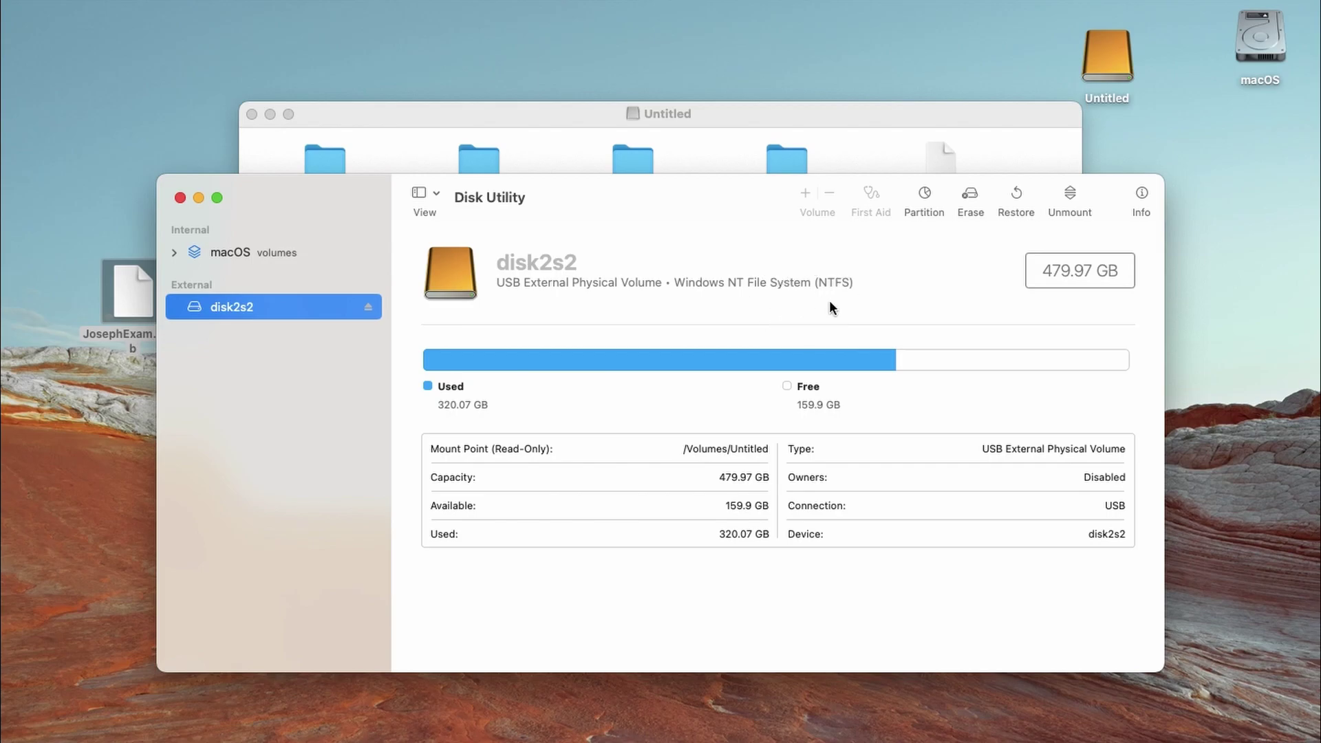
Step: Switch to a full-screen Chrome, search for seagate and open the official Seagate site
key(super+Tab)
key(super+Tab)
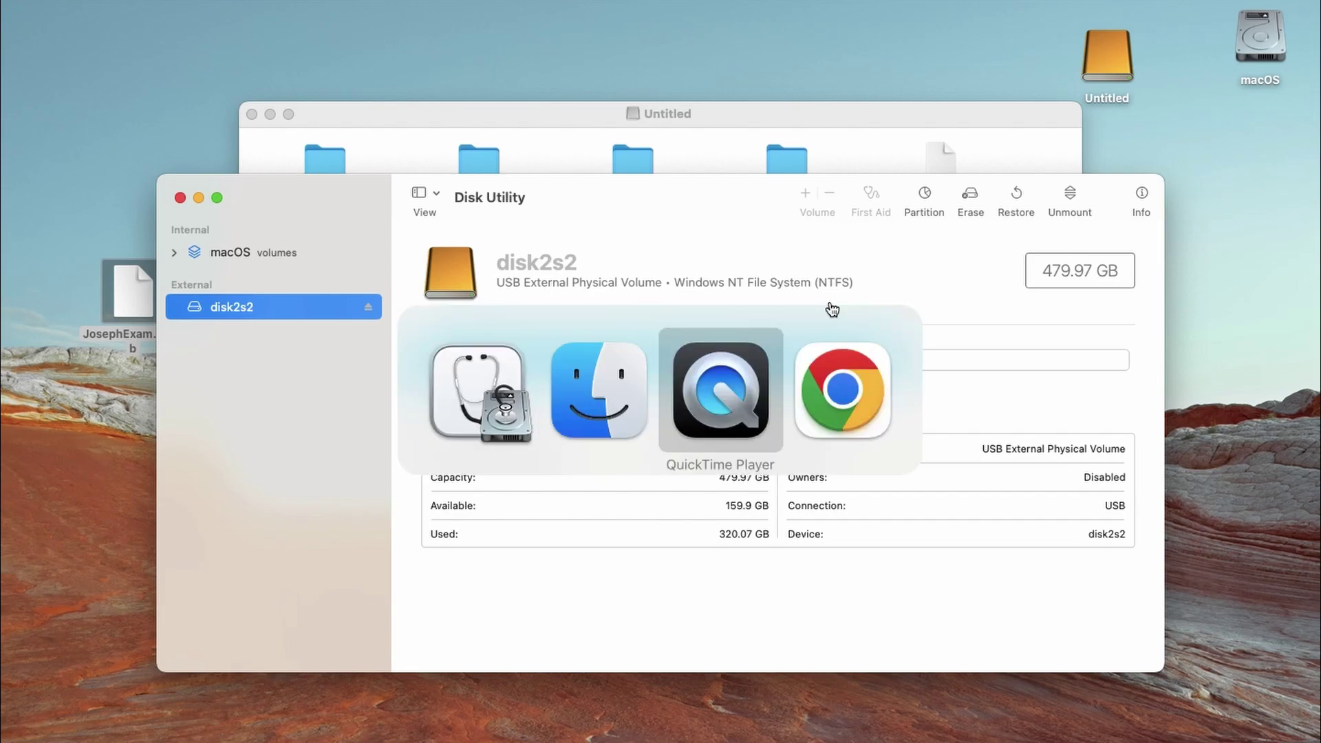
key(super+Tab)
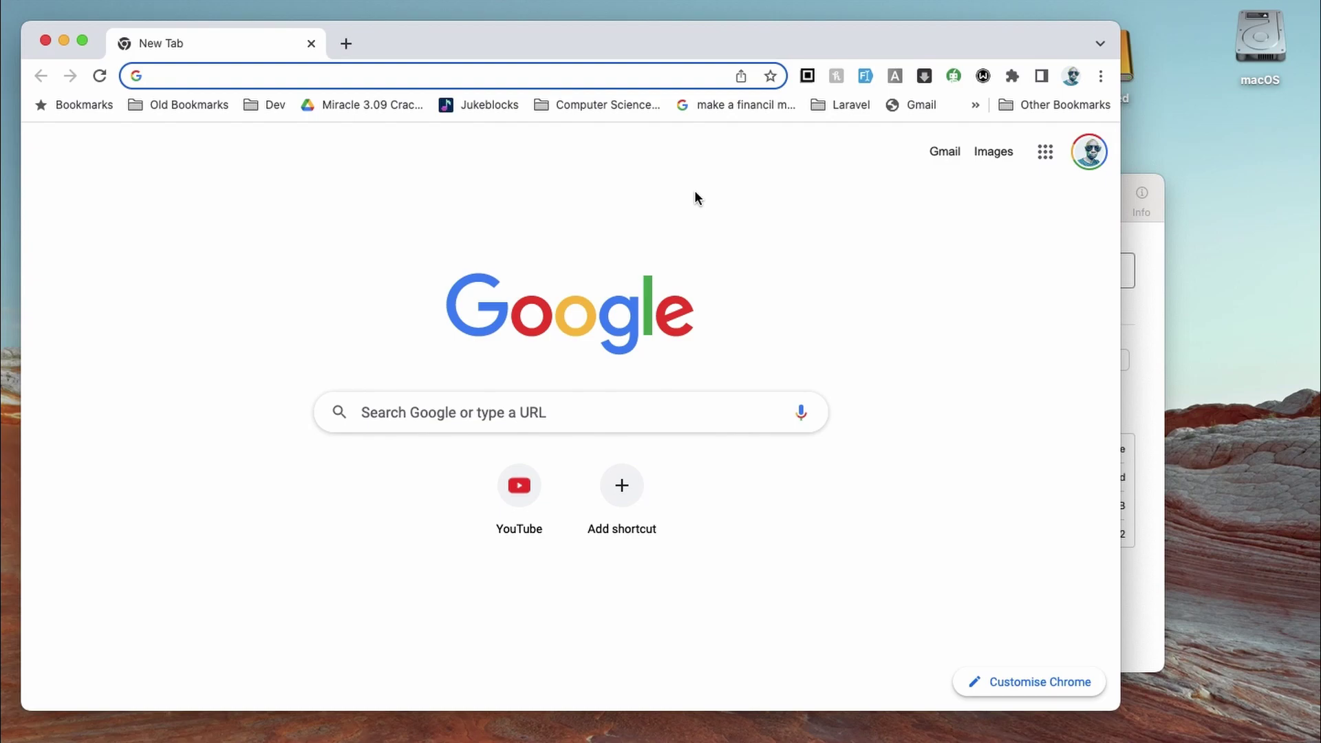
click(82, 40)
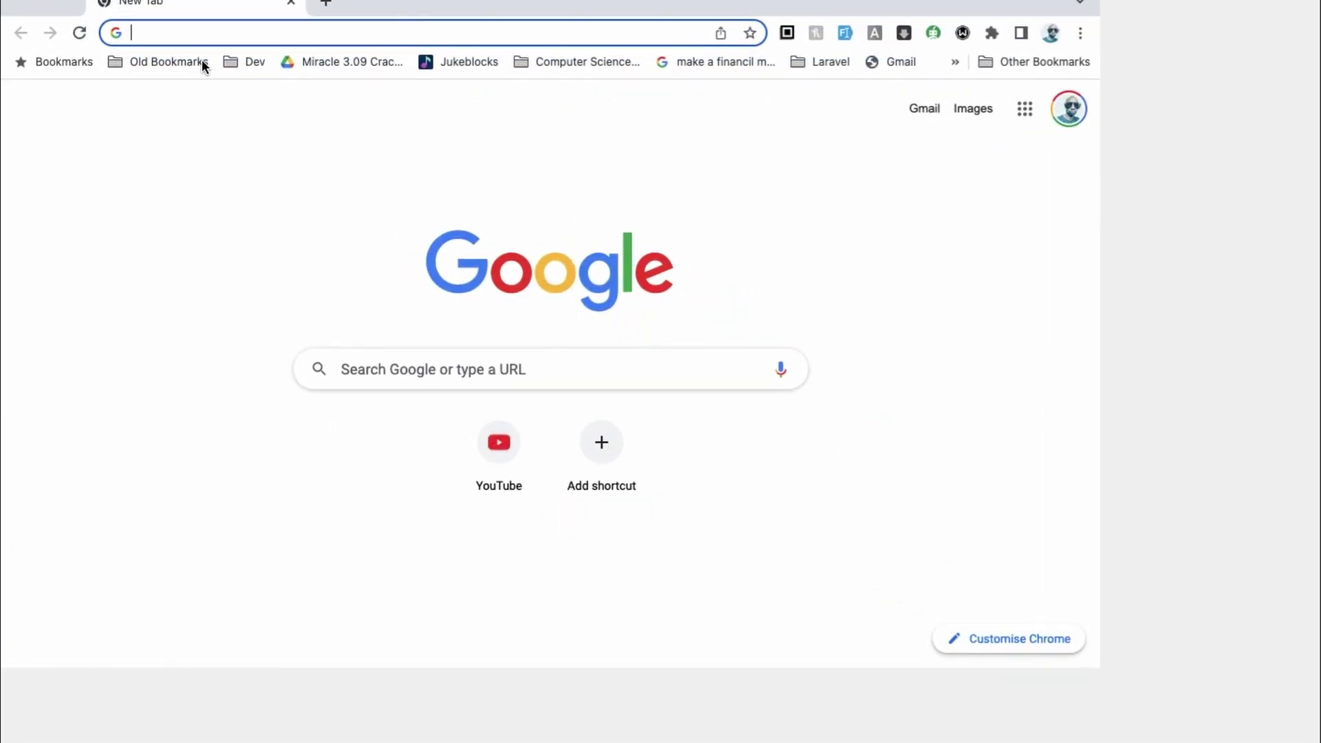
click(272, 33)
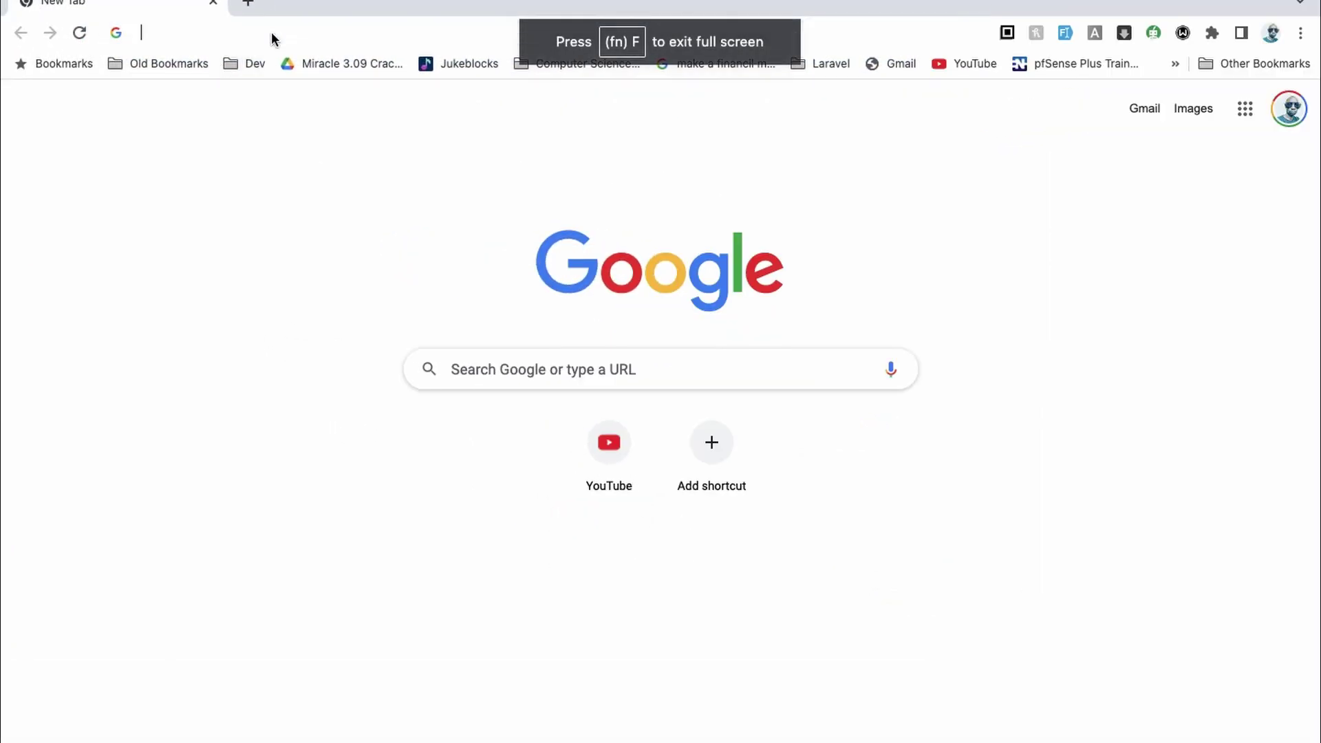
text(seagate)
key(Return)
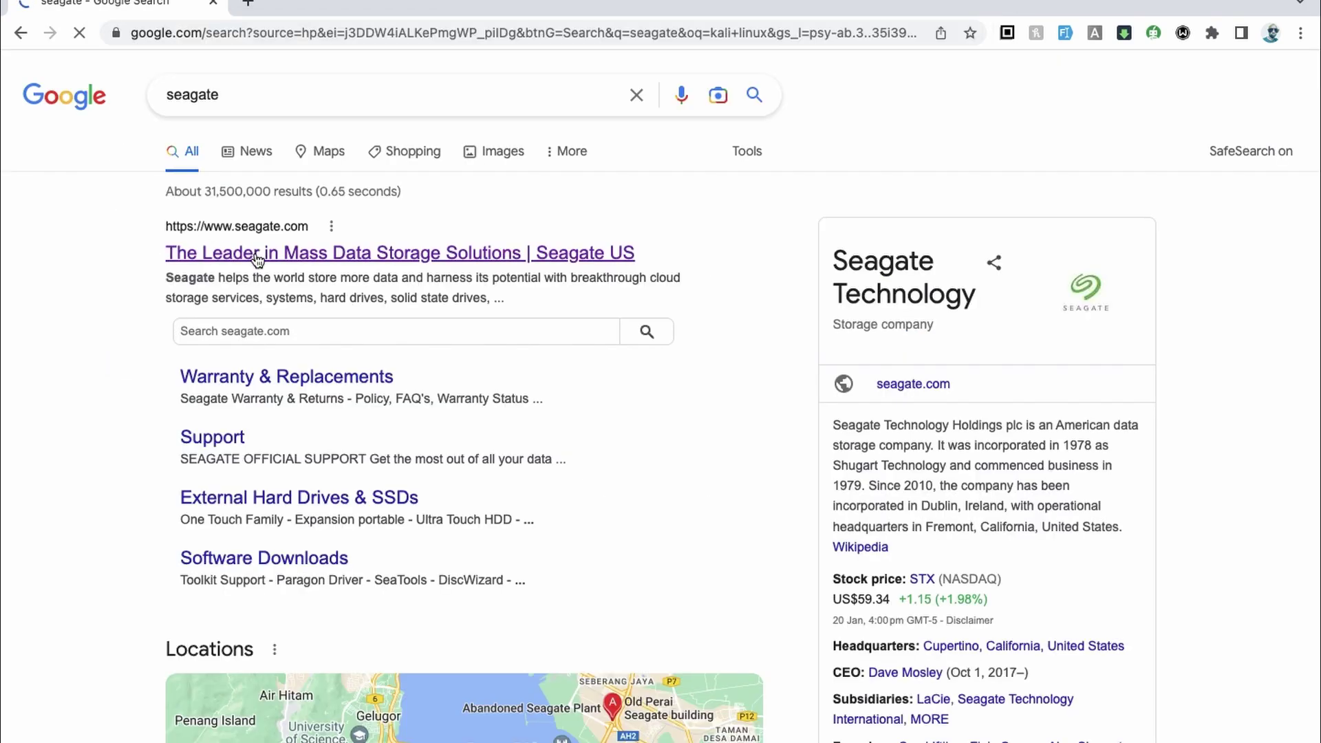
click(256, 253)
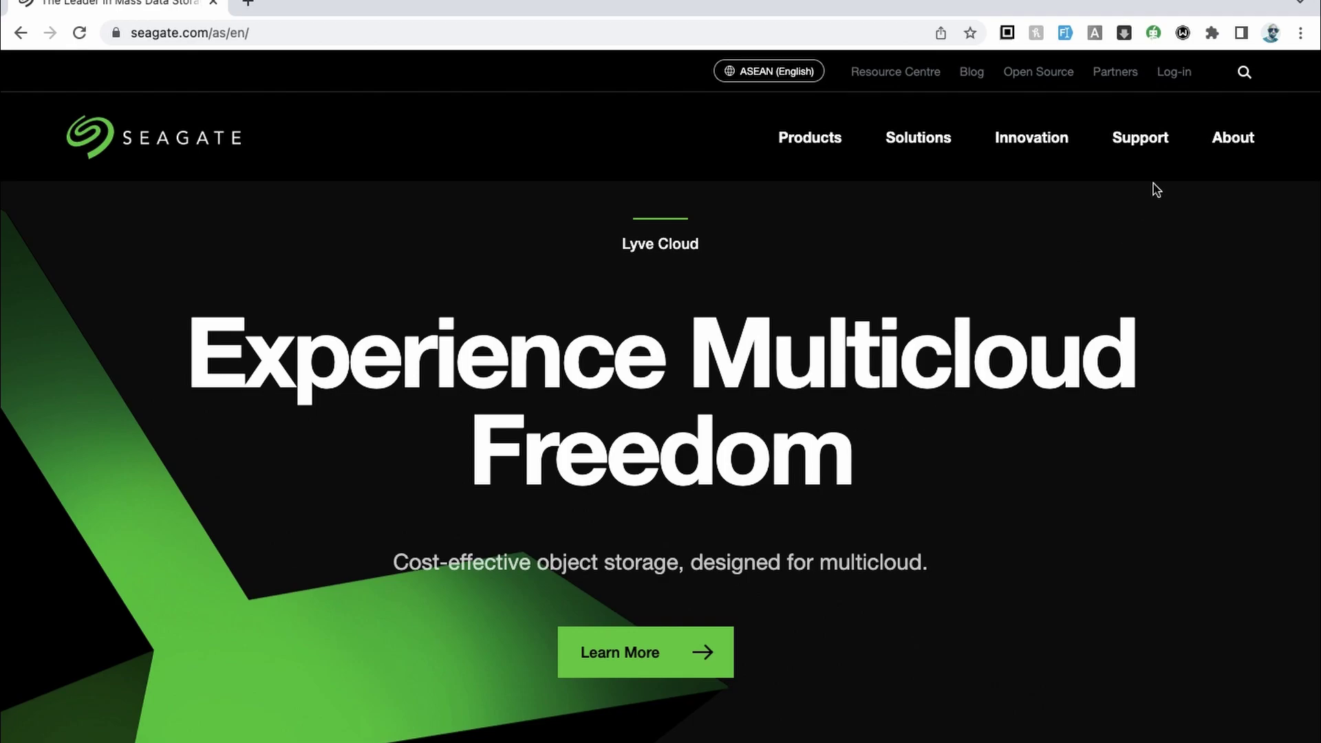
Step: Go to Seagate's Software Downloads page and scroll down to Paragon Driver for Mac
mouse_move(1147, 148)
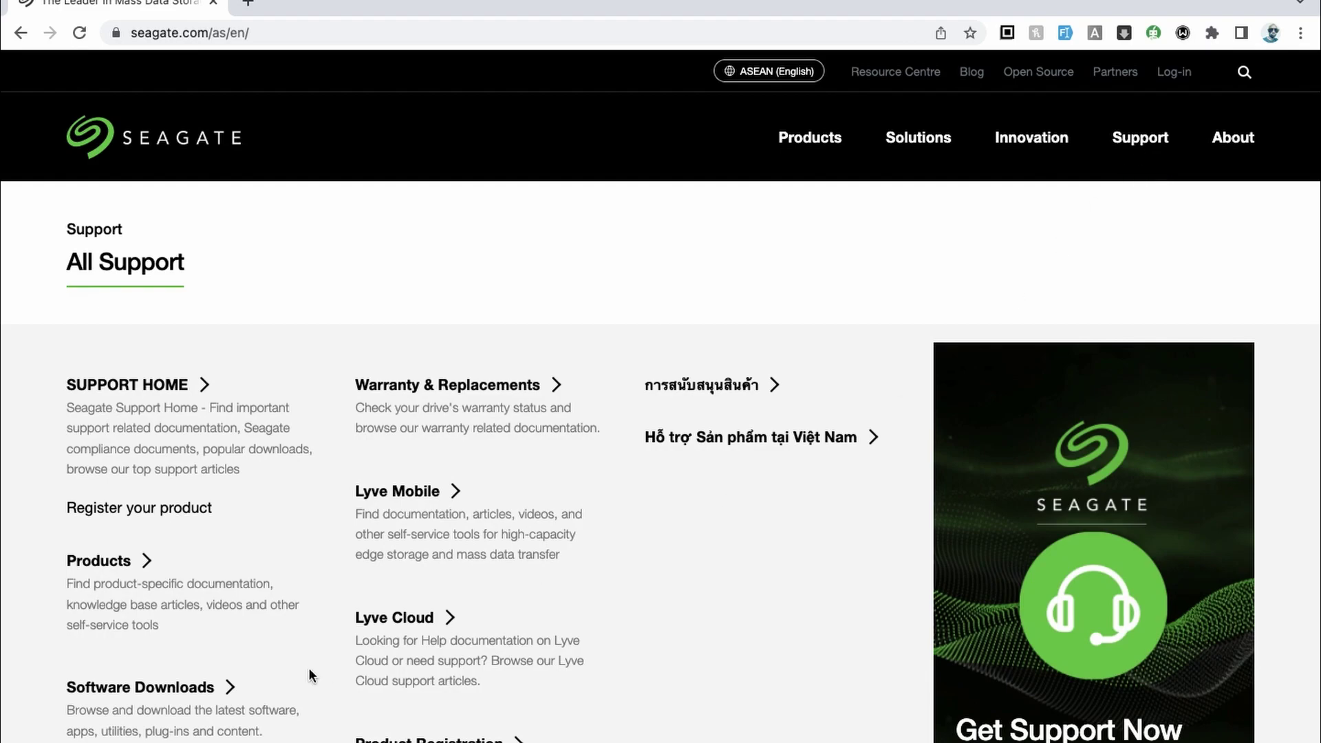
click(148, 692)
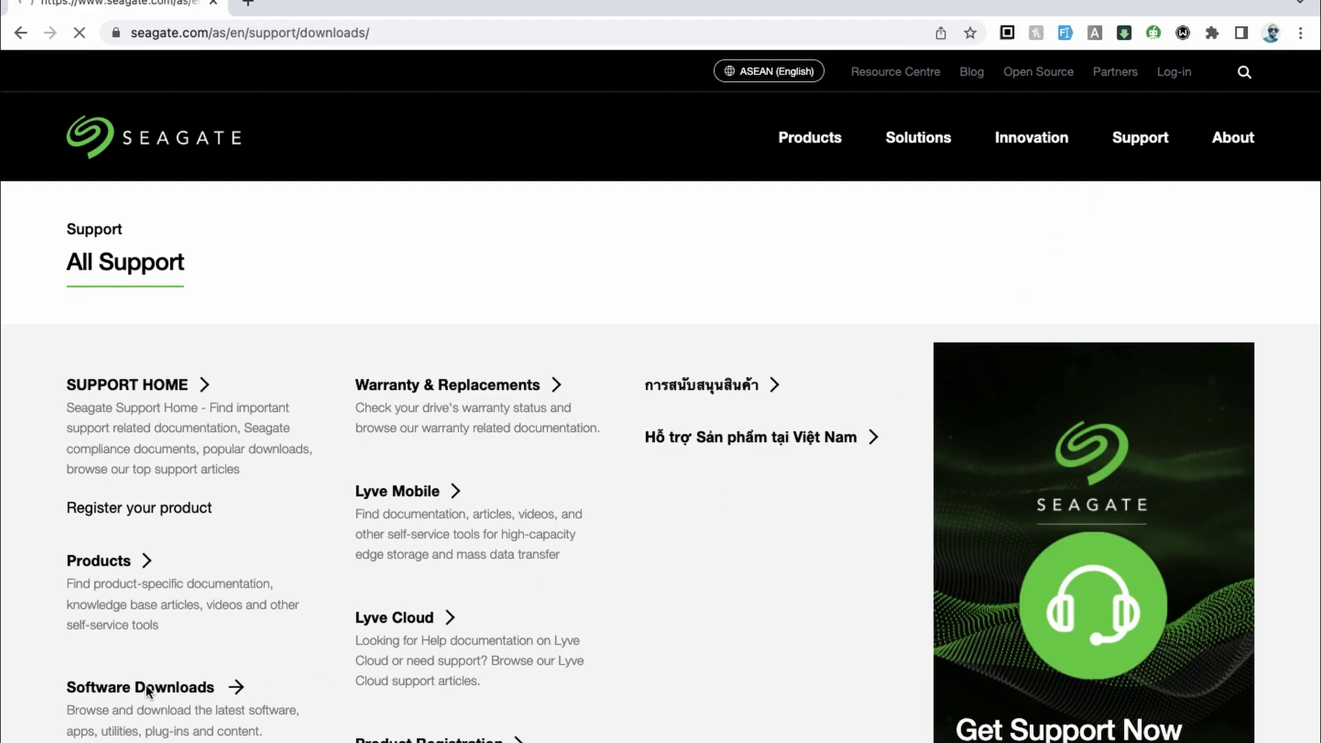
scroll(359, 658, down, 1)
scroll(667, 584, down, 4)
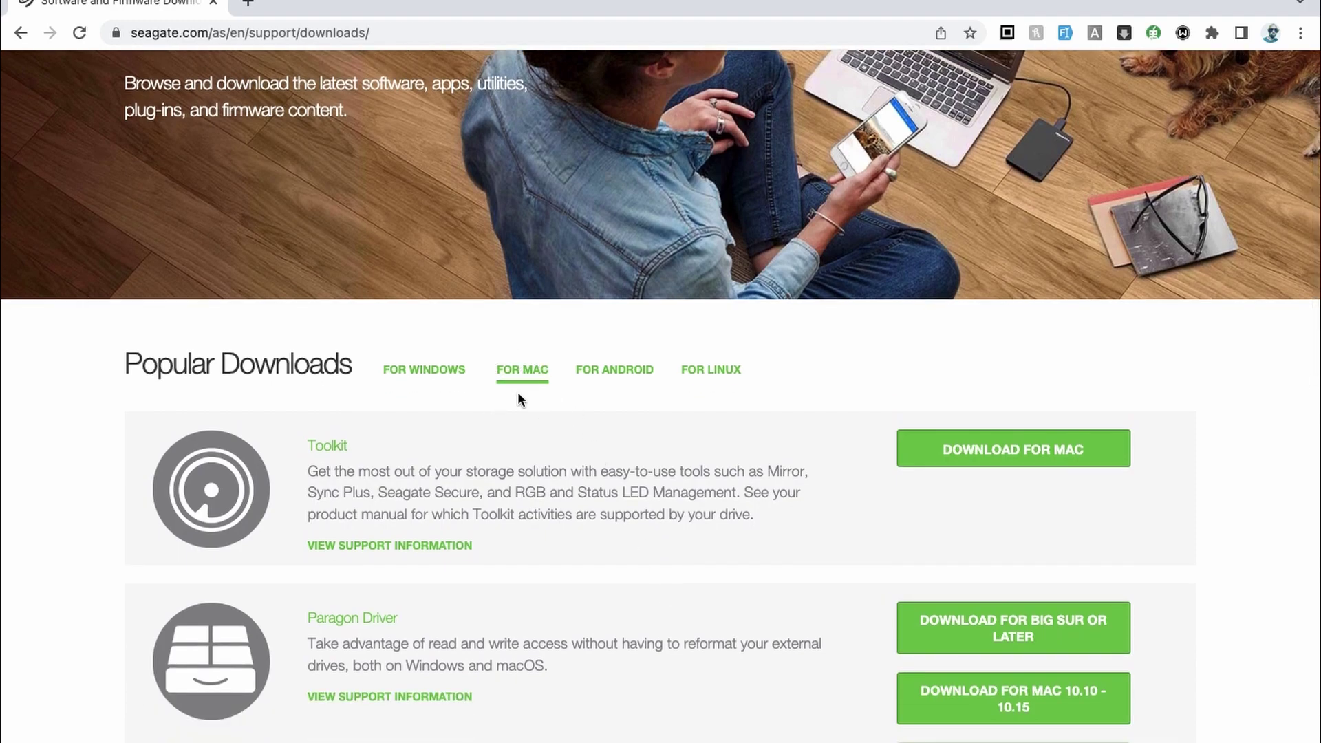
scroll(537, 456, down, 2)
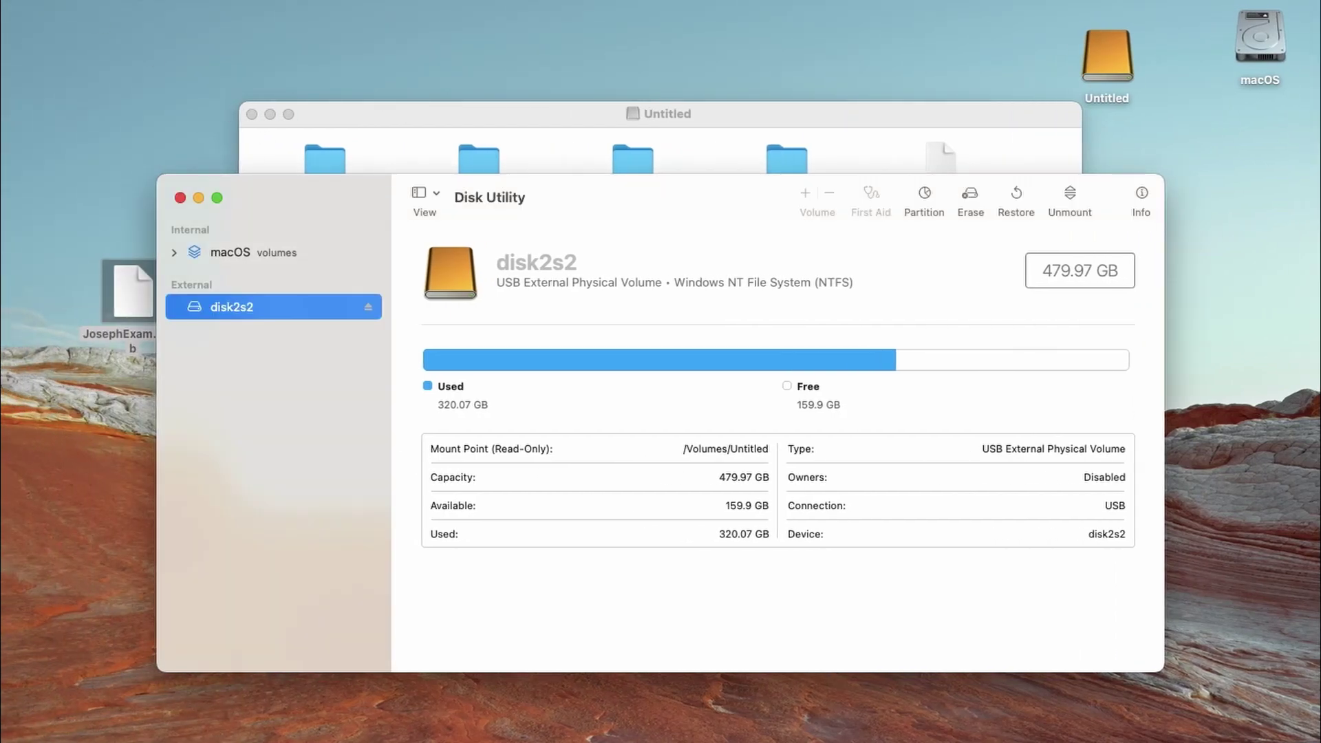
Step: Check the macOS version in About This Mac
click(27, 1)
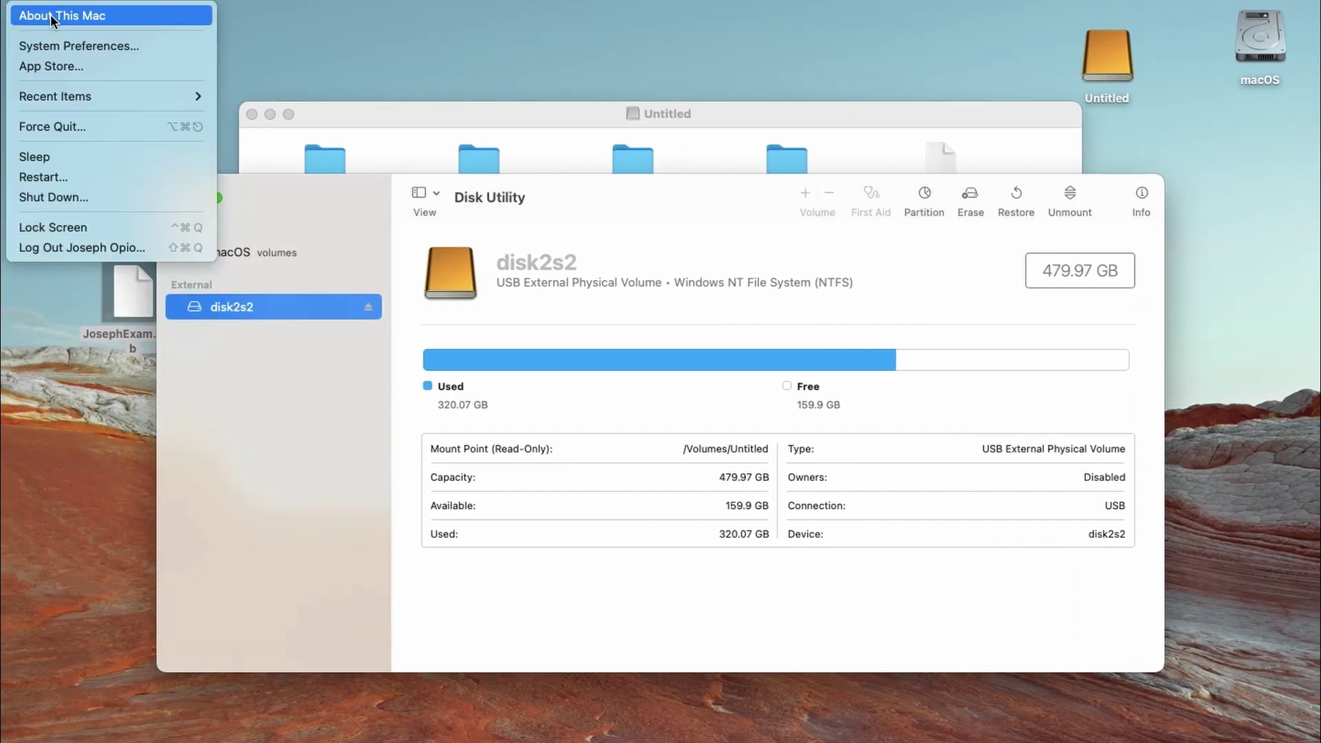
click(51, 15)
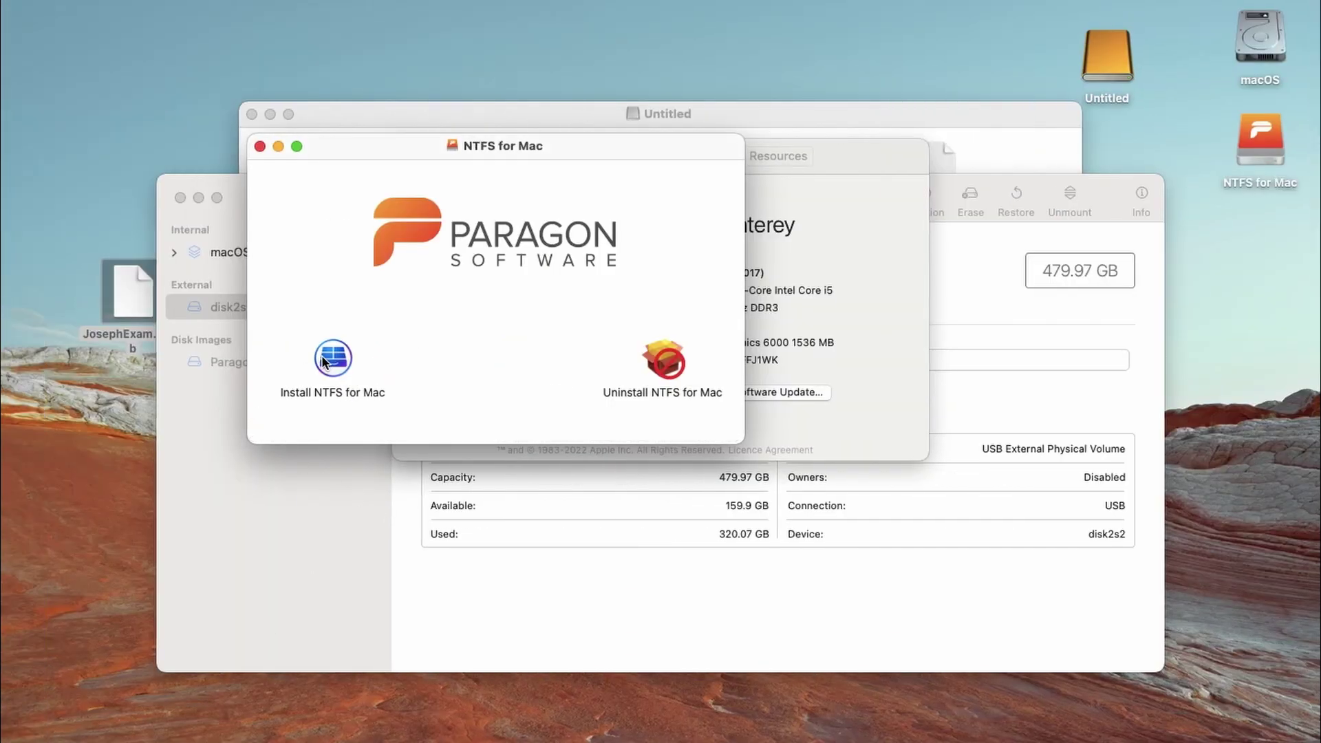
Step: Launch Install NTFS for Mac, eject the Untitled drive, and confirm opening the installer
click(329, 365)
double_click(329, 362)
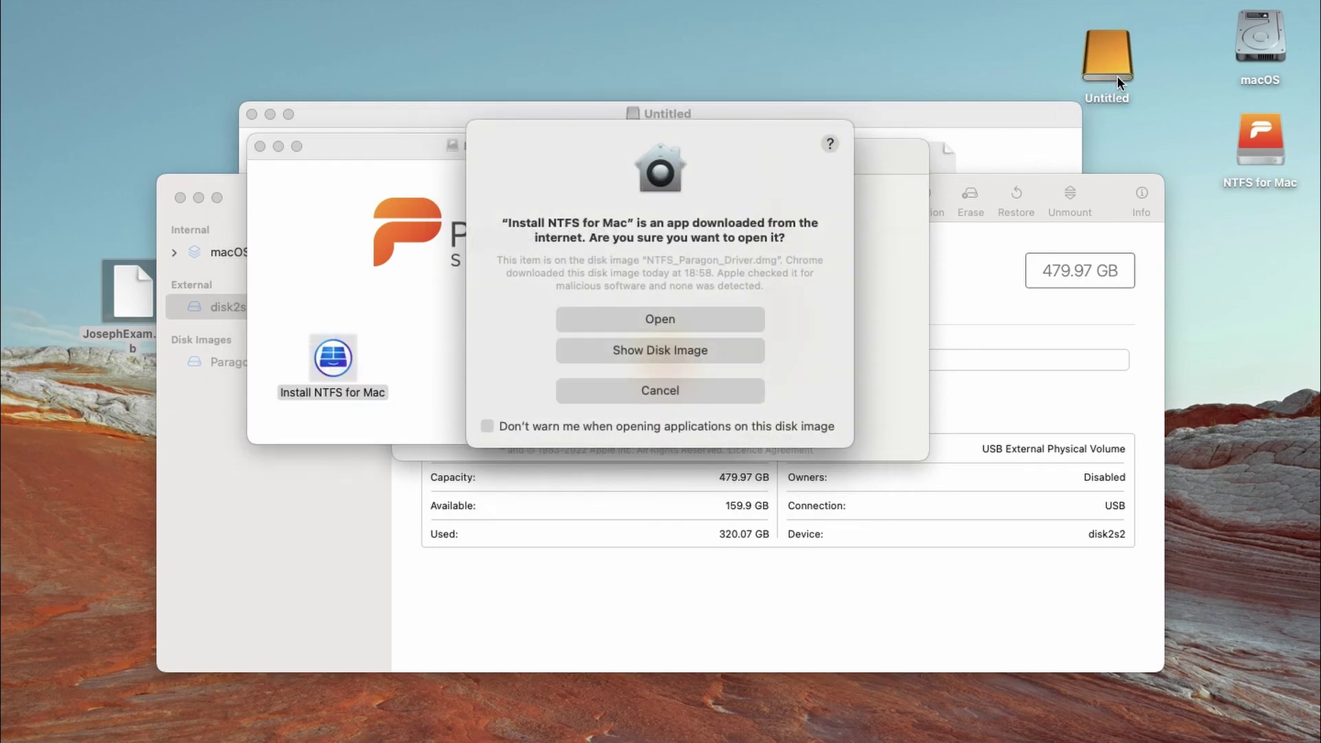
click(1113, 57)
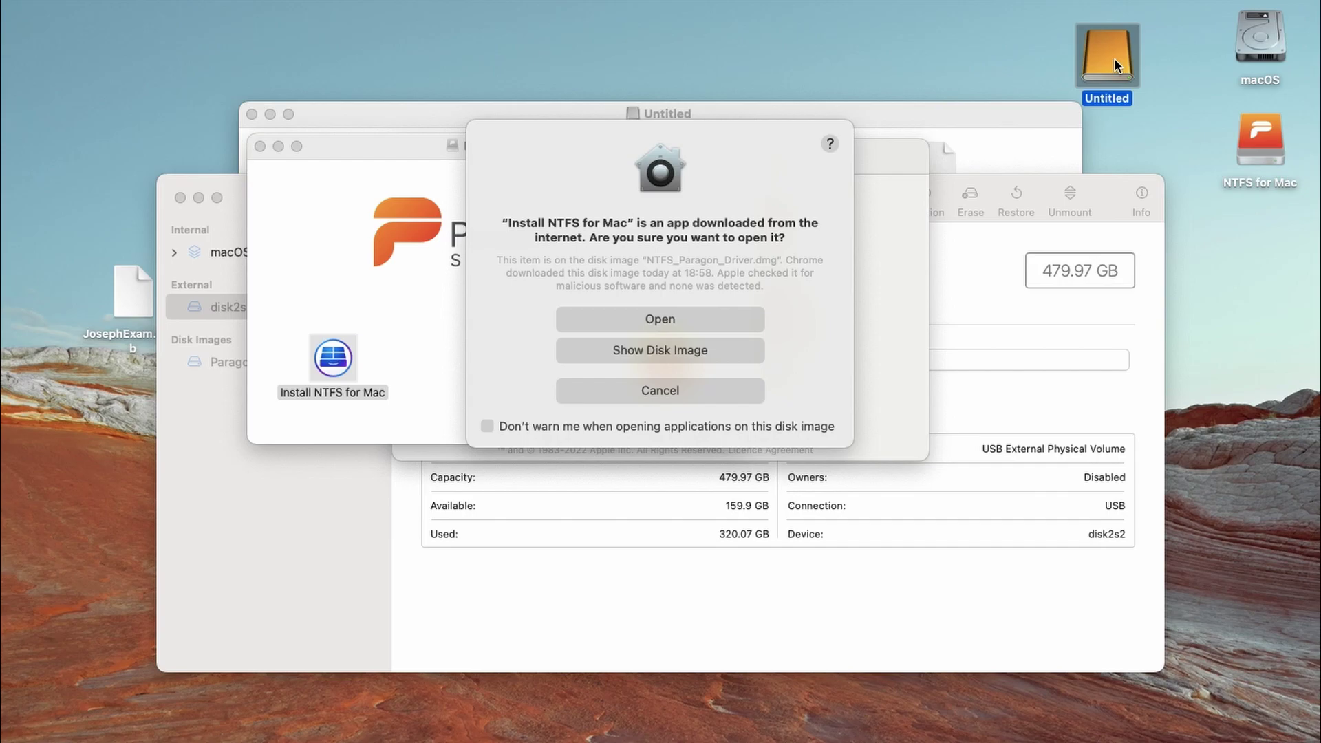
key(super+e)
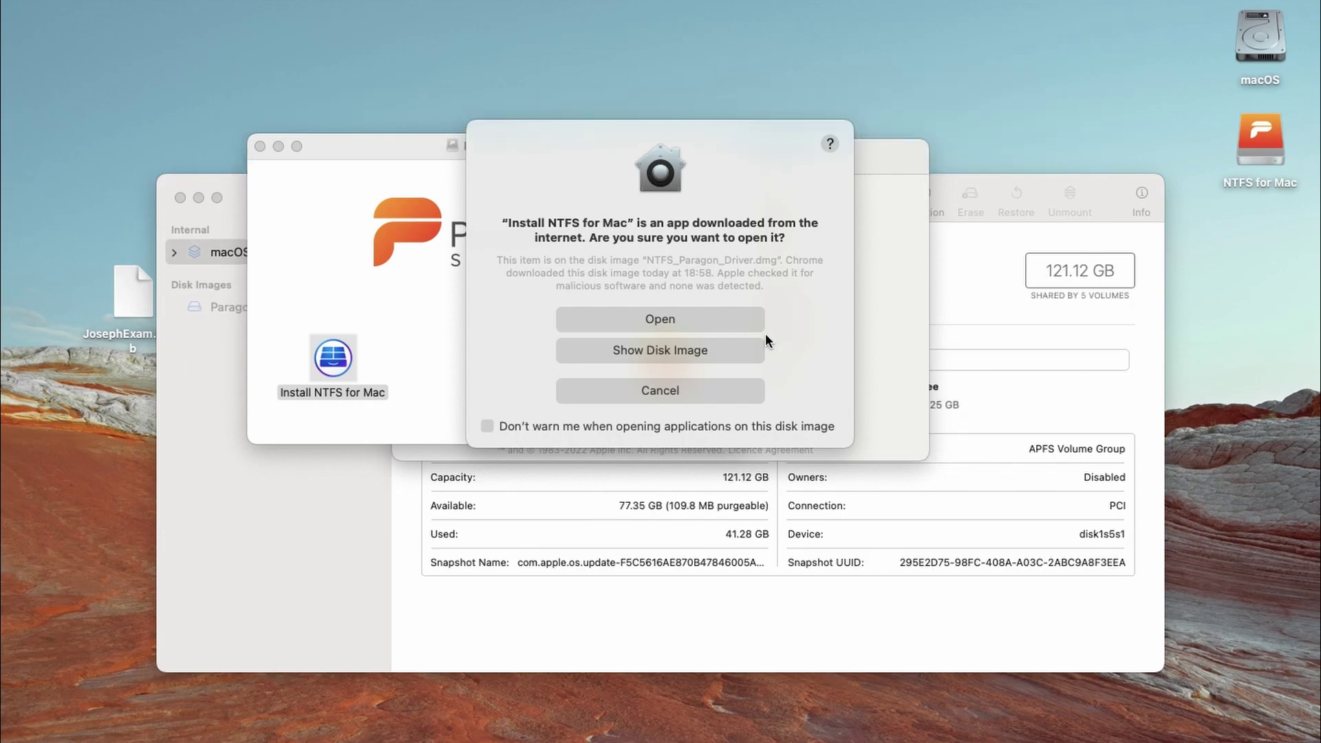
click(651, 326)
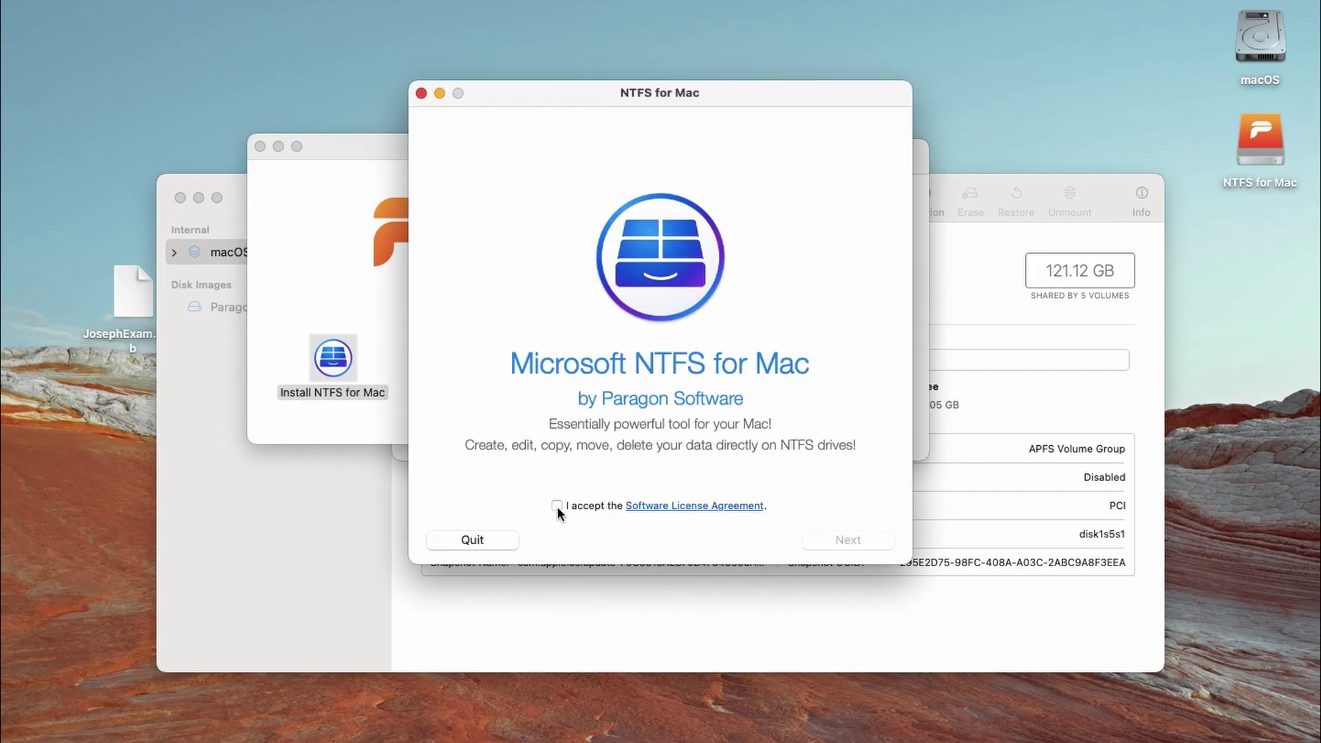
Step: Accept the licence, enter the admin password to install the helper, and open Security Preferences
click(557, 507)
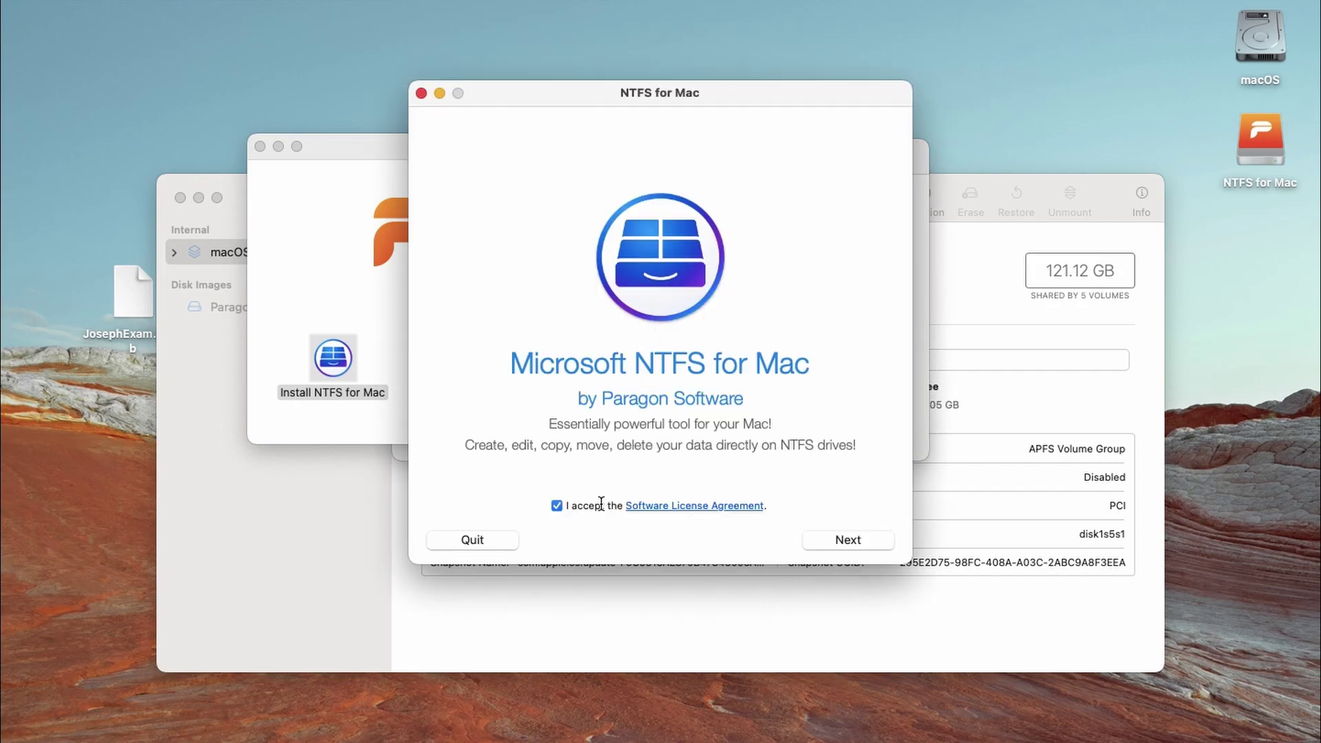
click(848, 539)
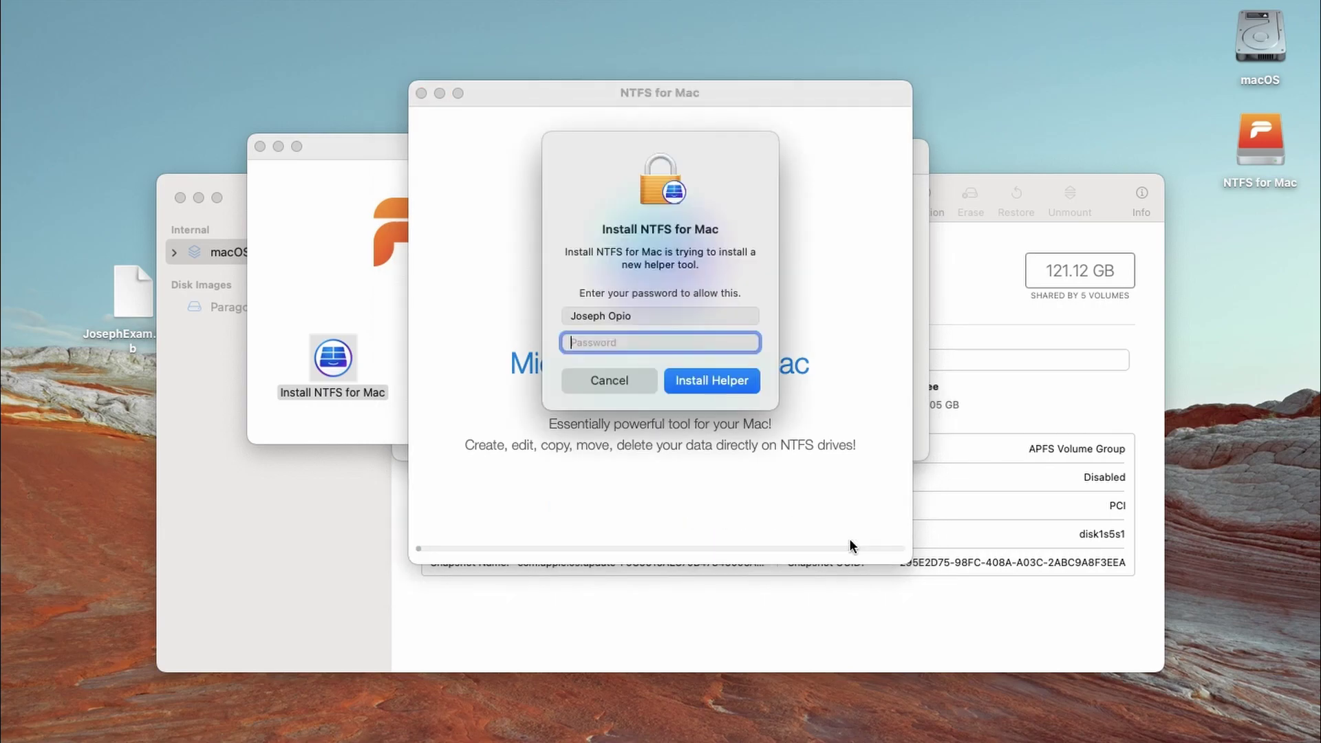
text(*********)
key(Return)
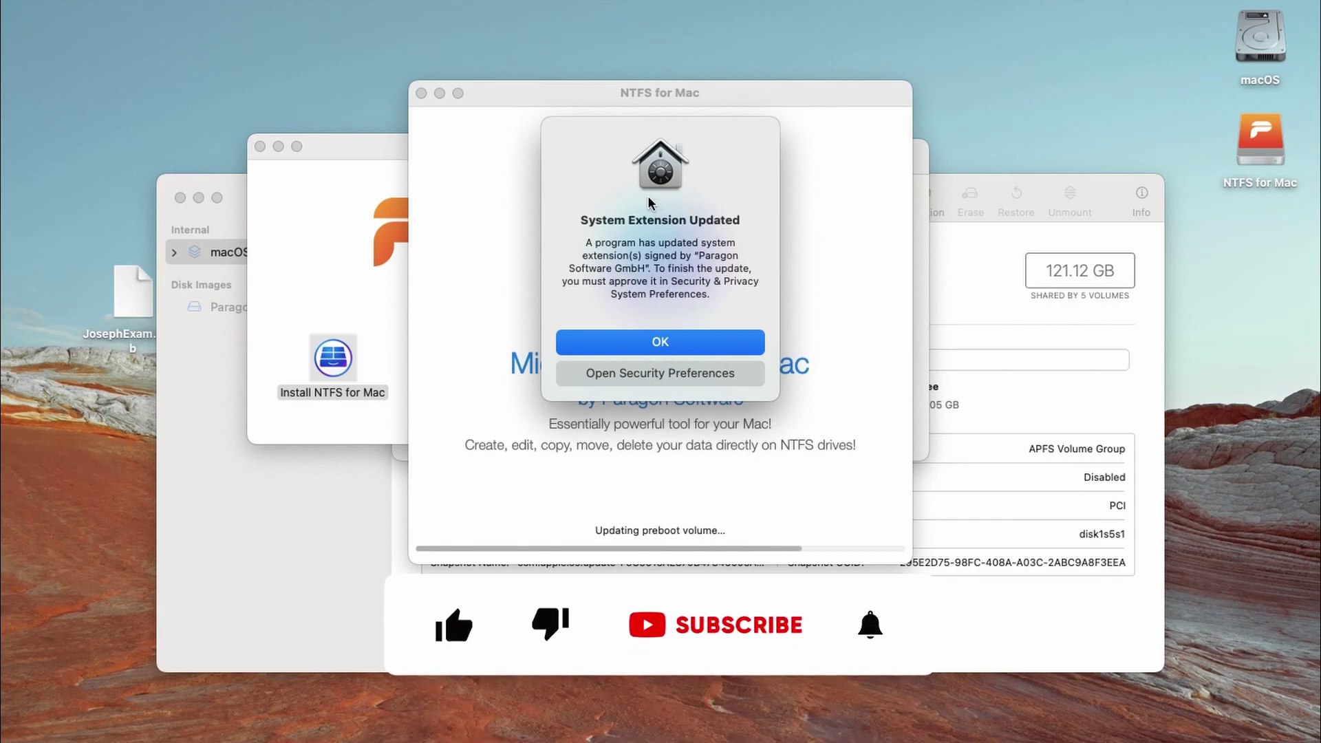
click(661, 378)
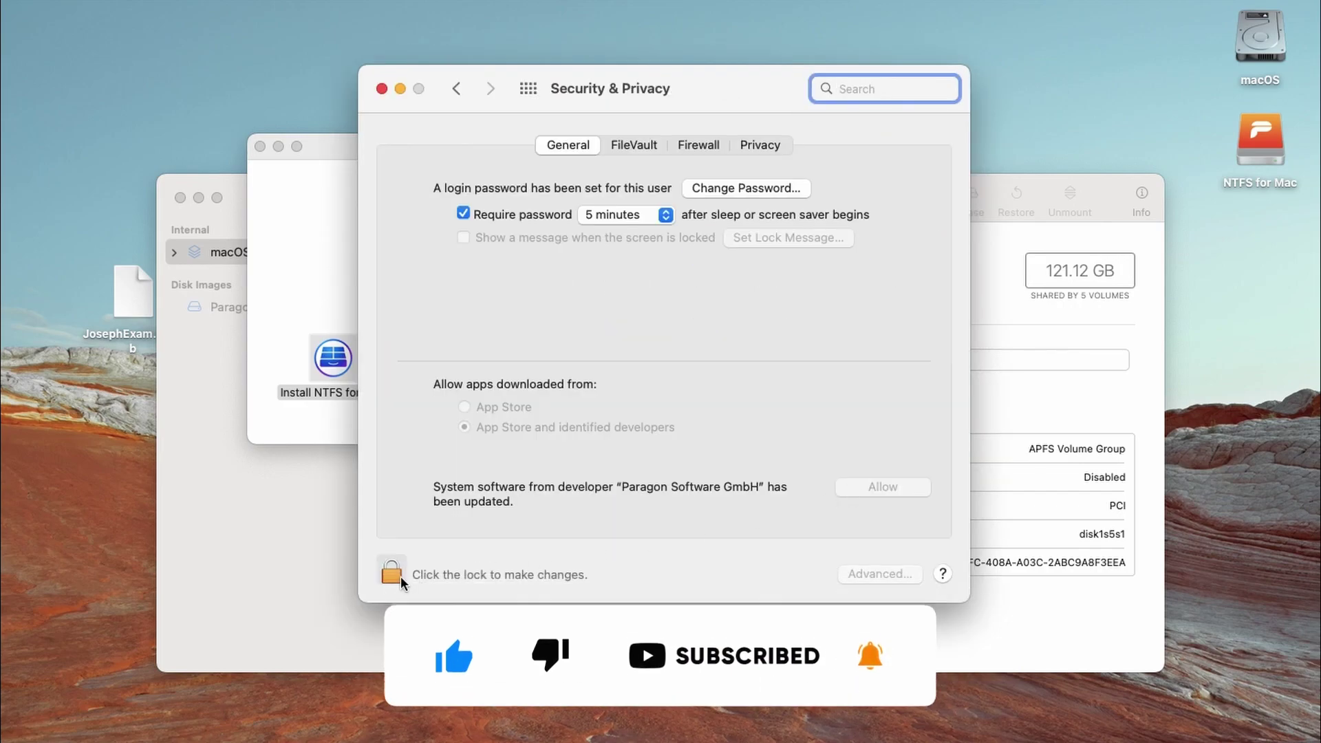
Step: Unlock Security & Privacy with the admin password and allow NTFS for Mac notifications
click(398, 575)
text(**********)
key(Return)
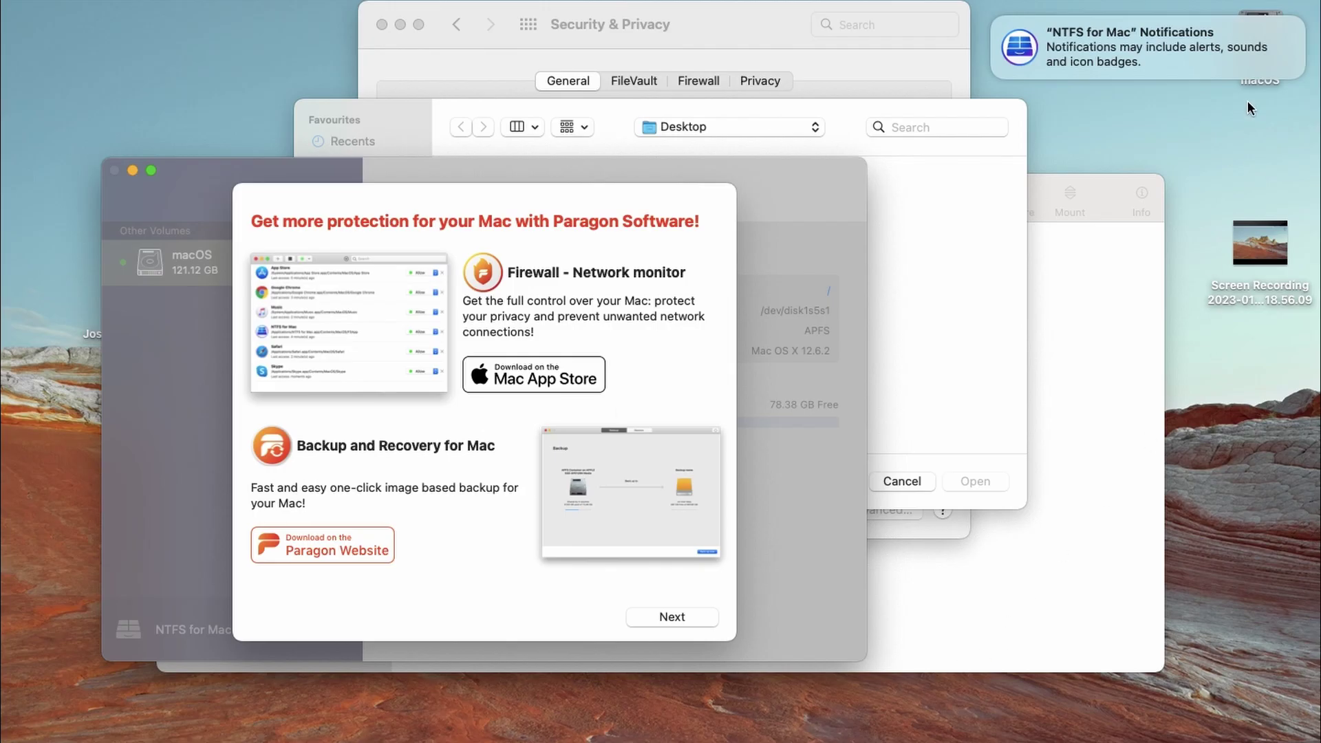
click(1280, 62)
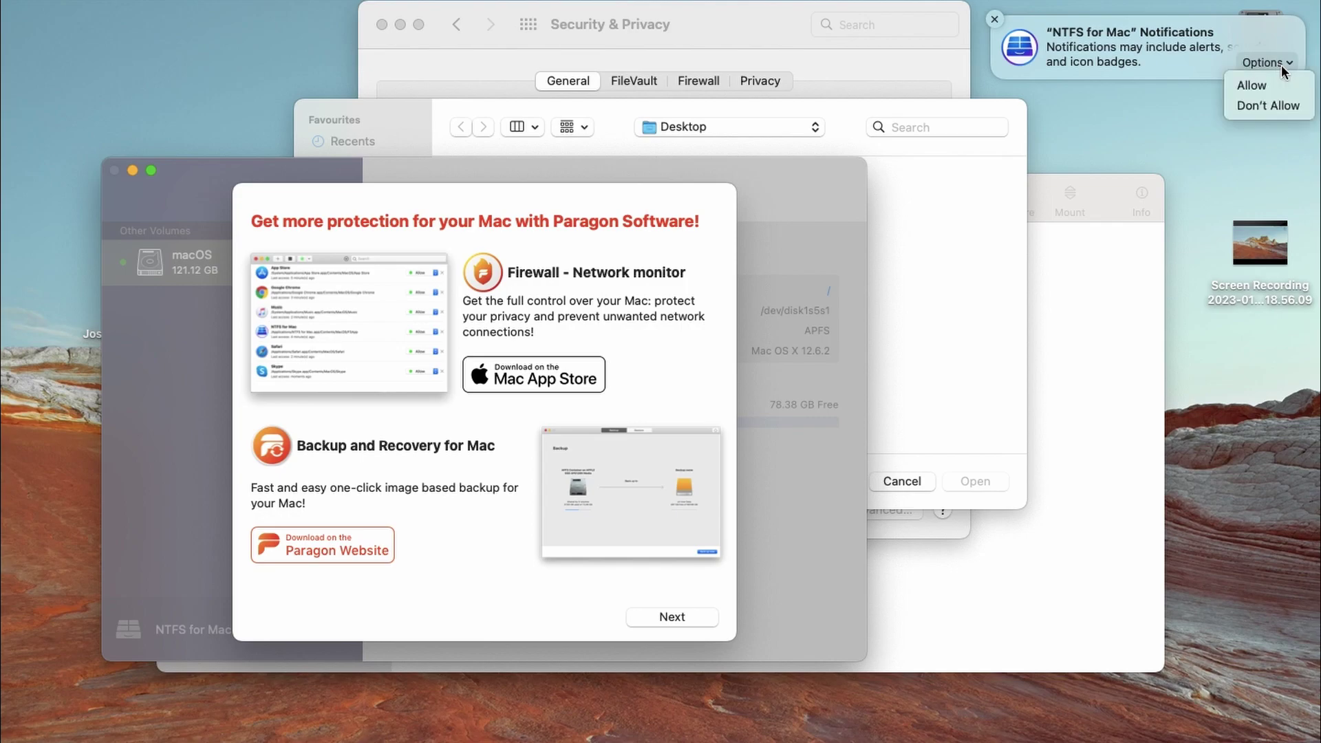
click(1252, 85)
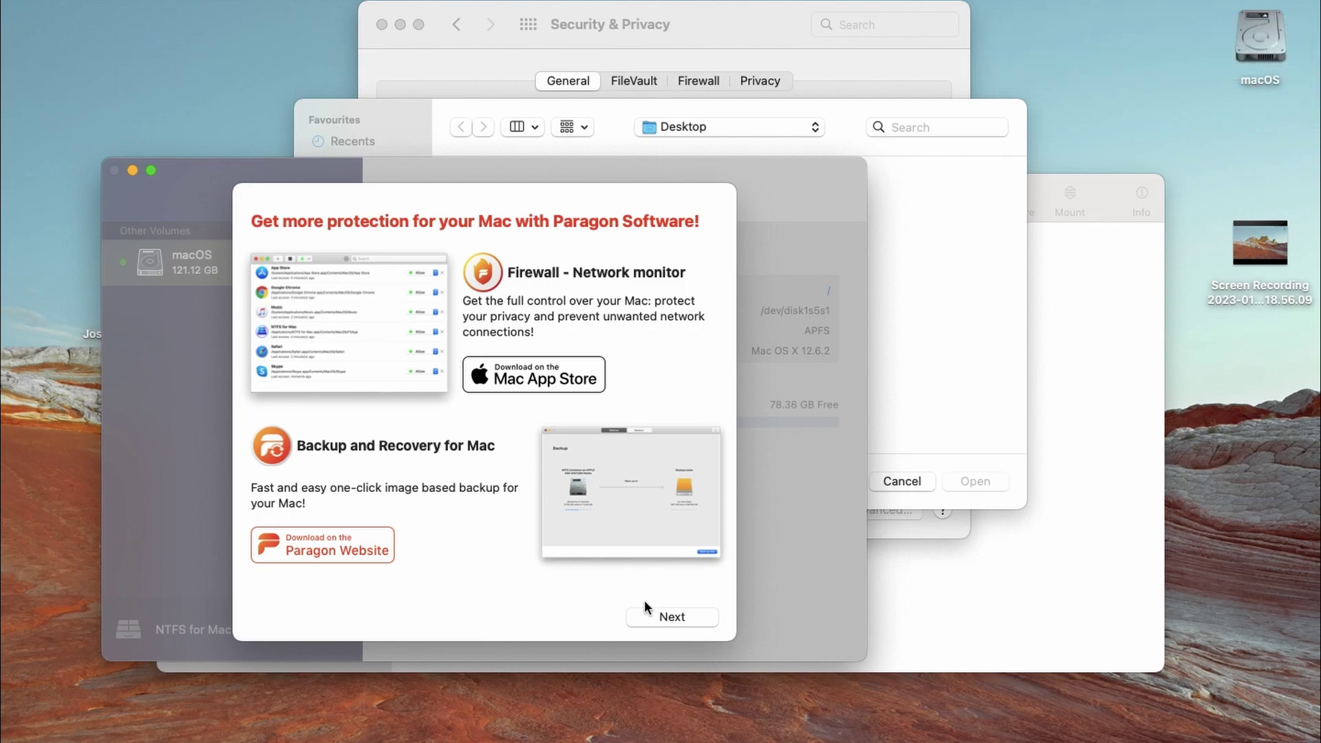
Step: Dismiss the Paragon welcome screens and close Security & Privacy
click(671, 616)
click(484, 617)
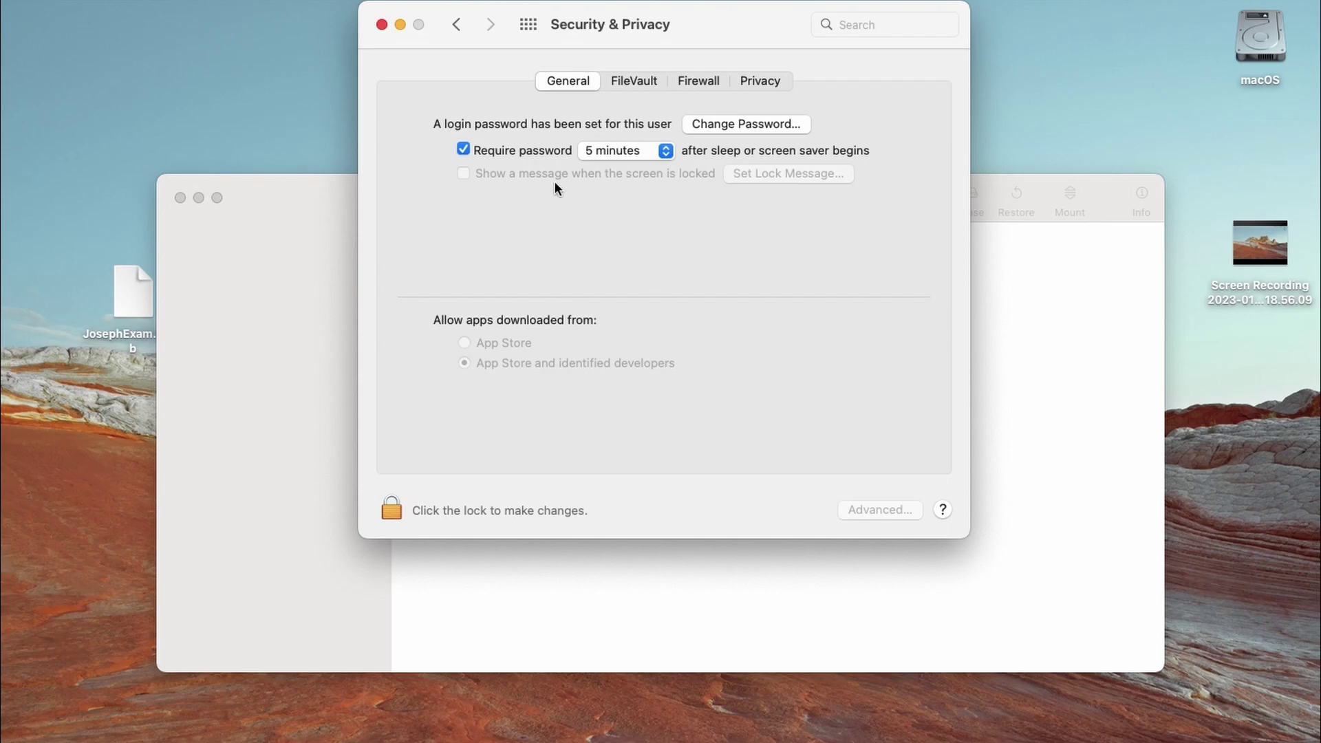
click(382, 25)
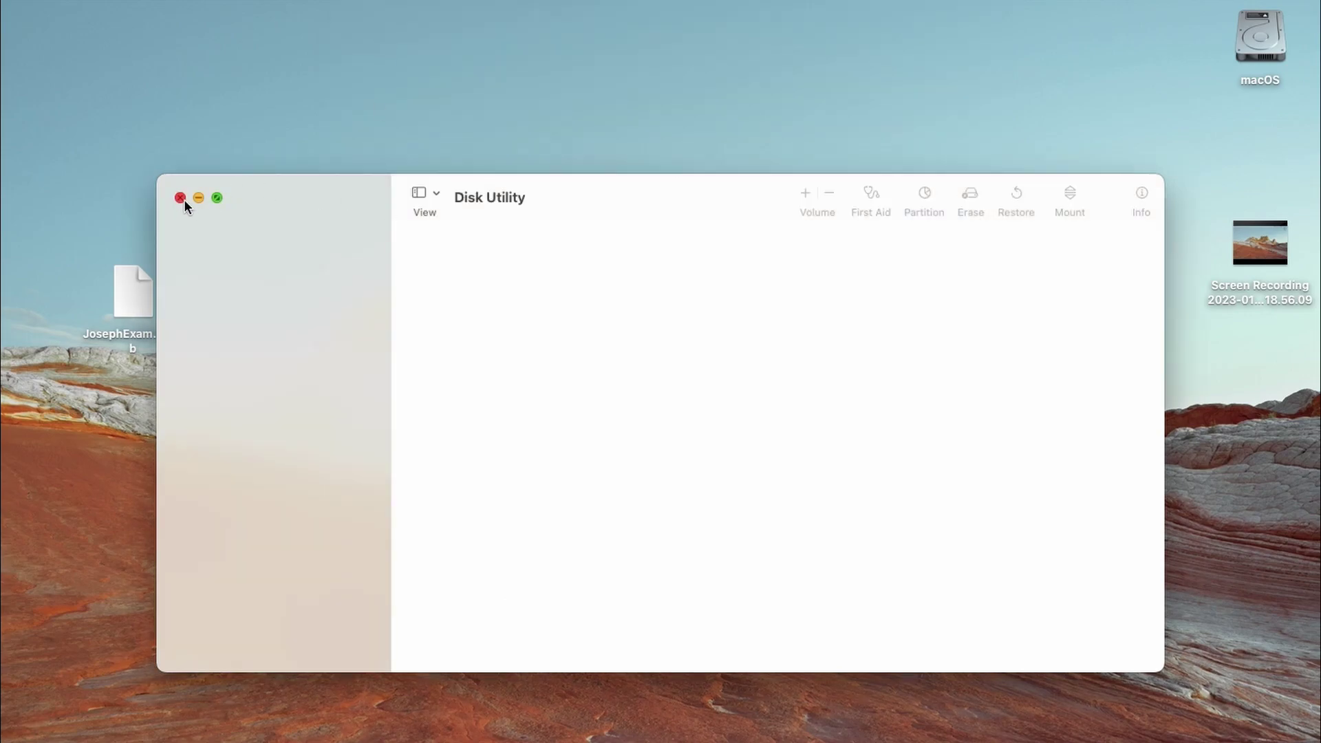
Step: Close the empty Disk Utility window and relaunch Disk Utility via Spotlight
click(180, 198)
key(super+space)
text(quick)
key(BackSpace)
key(BackSpace)
key(BackSpace)
key(BackSpace)
key(BackSpace)
text(disk)
key(Return)
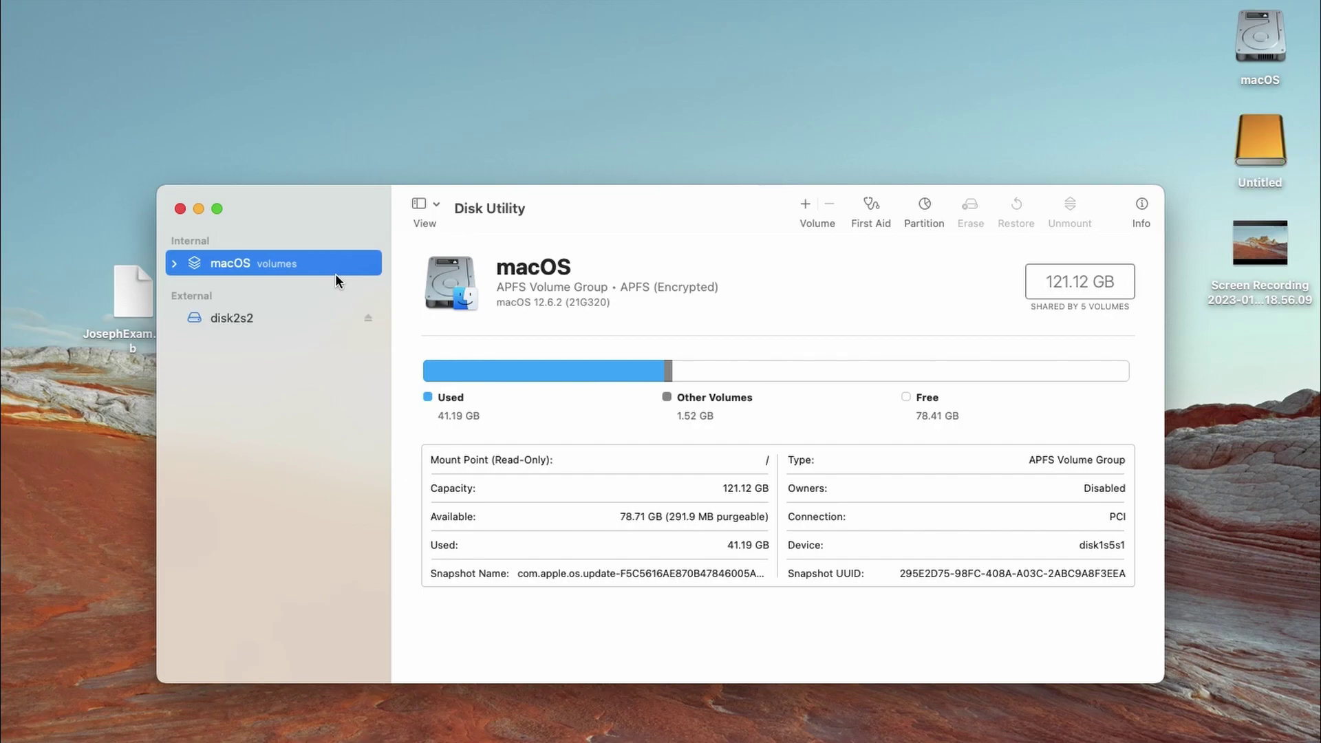
Step: Open the Untitled drive's Finder window and stretch it to full height
click(1253, 148)
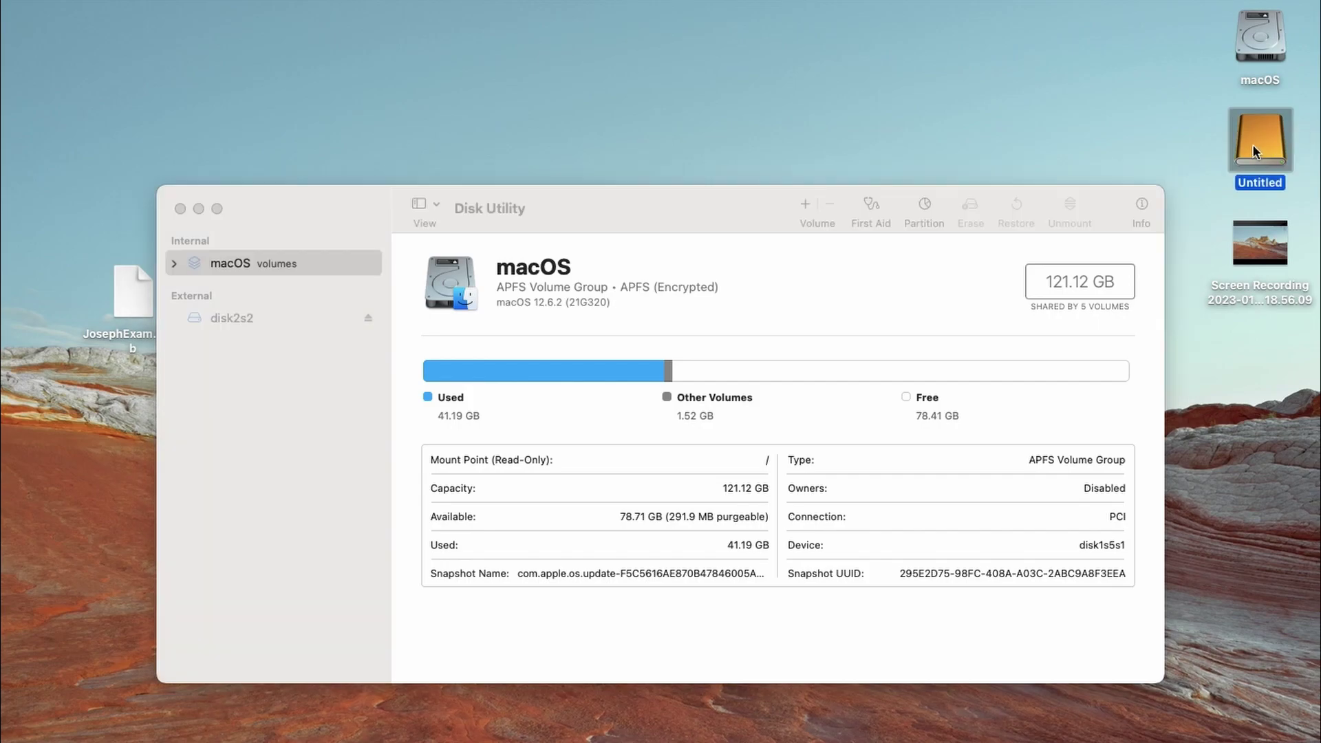
double_click(1252, 146)
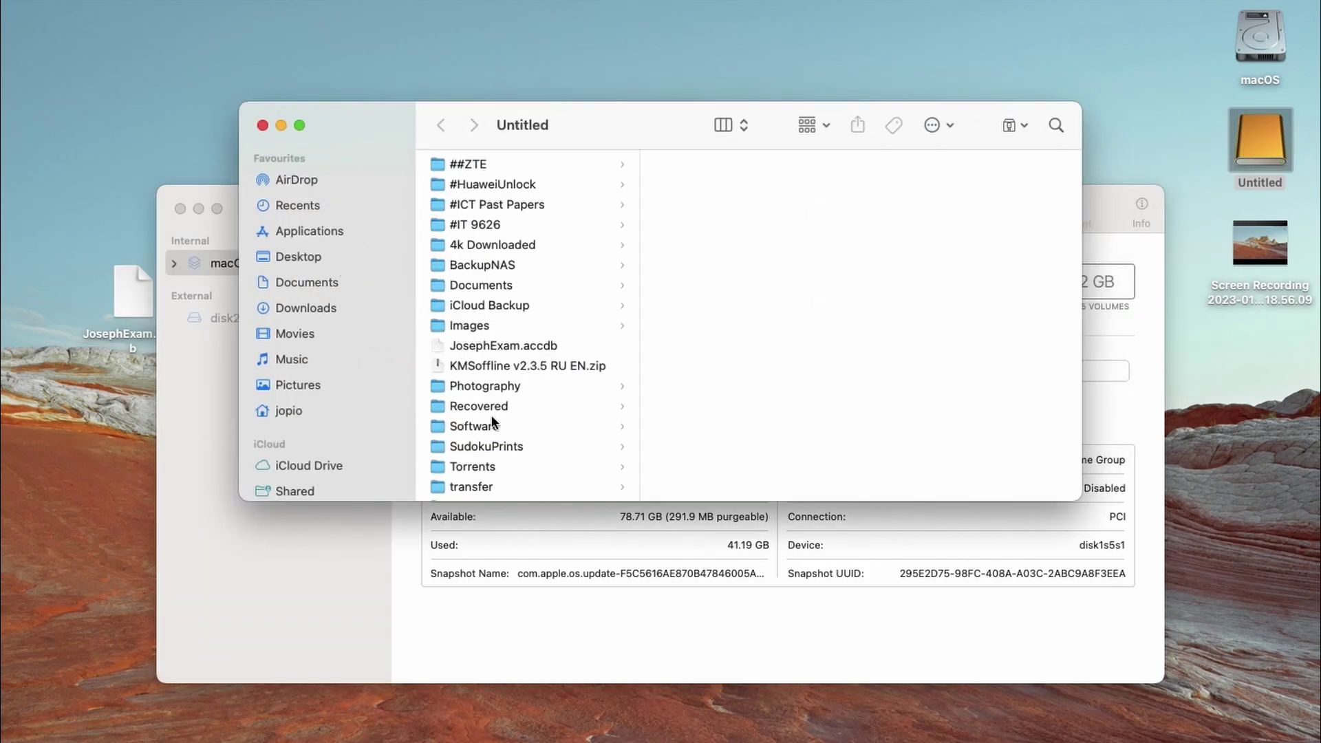
scroll(575, 380, down, 3)
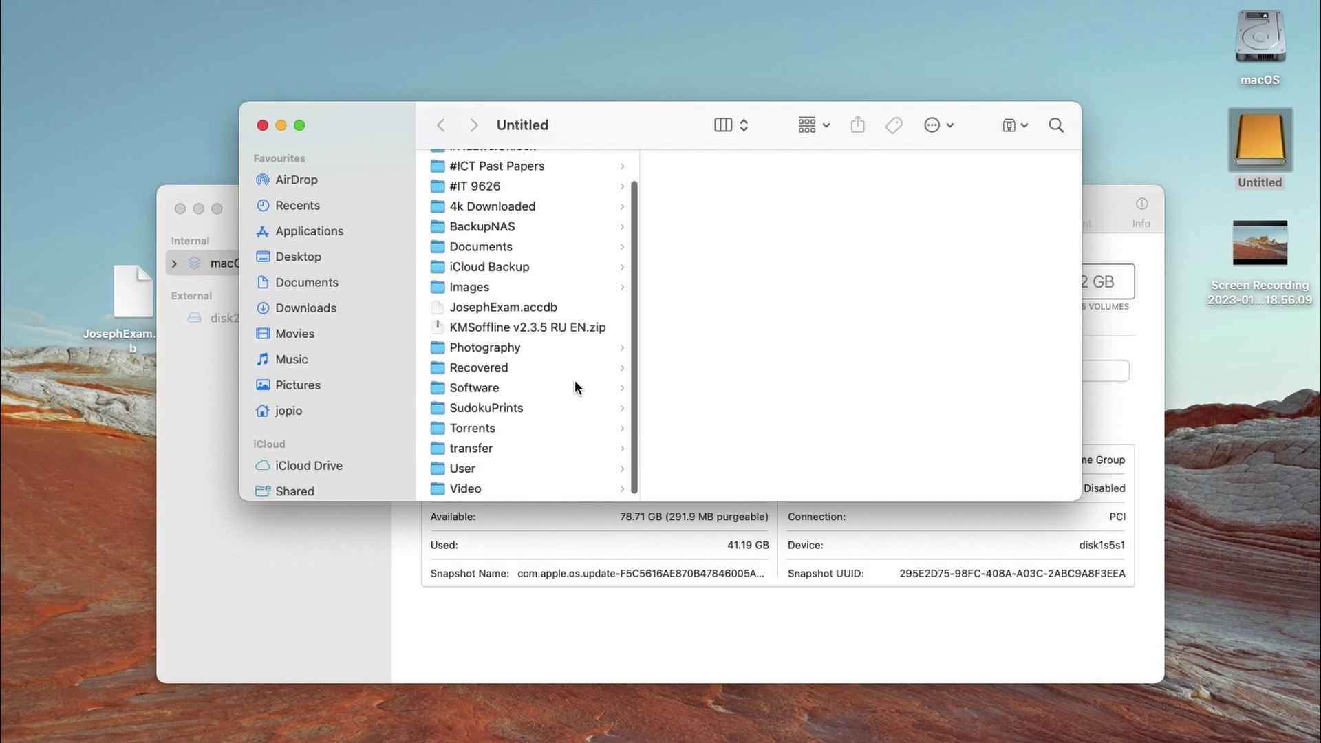
double_click(587, 501)
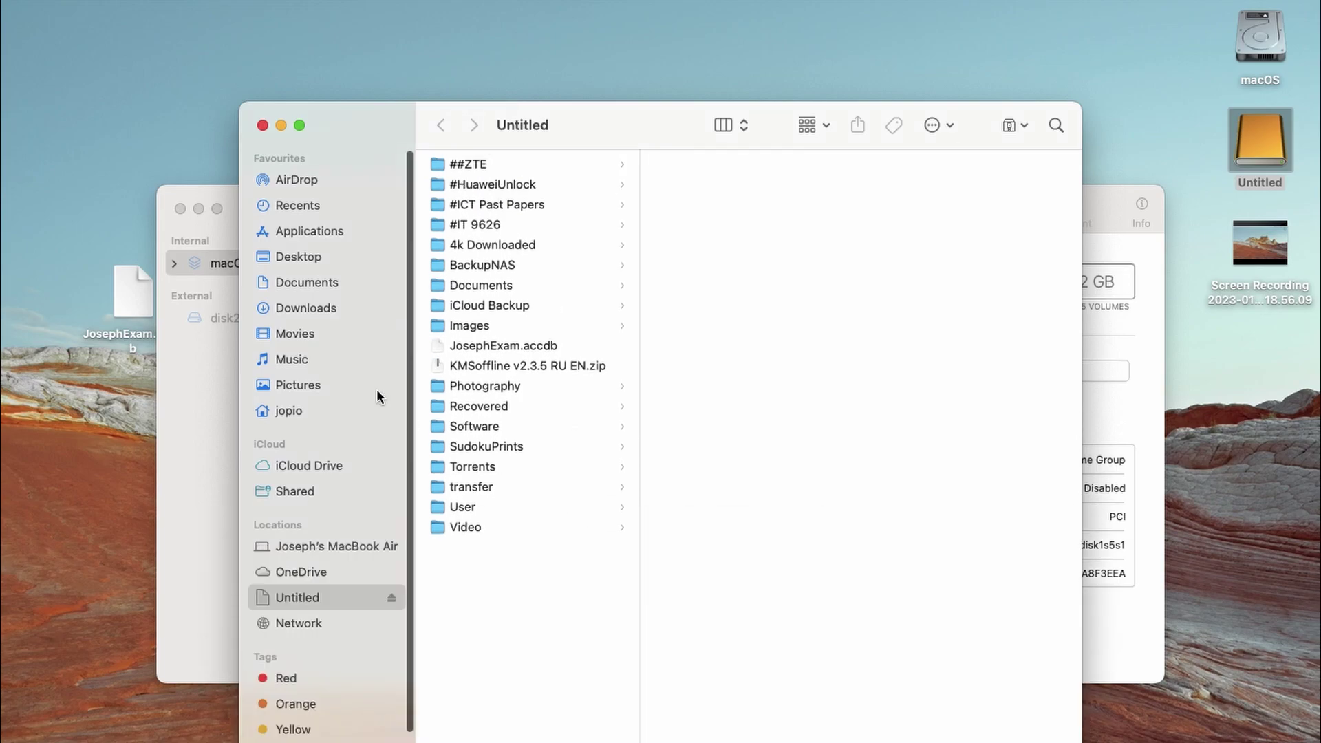
mouse_move(126, 294)
mouse_down()
mouse_move(399, 540)
mouse_move(125, 313)
mouse_up()
Step: Rename the desktop database file to 'Copied' and copy it onto the Untitled drive
click(124, 325)
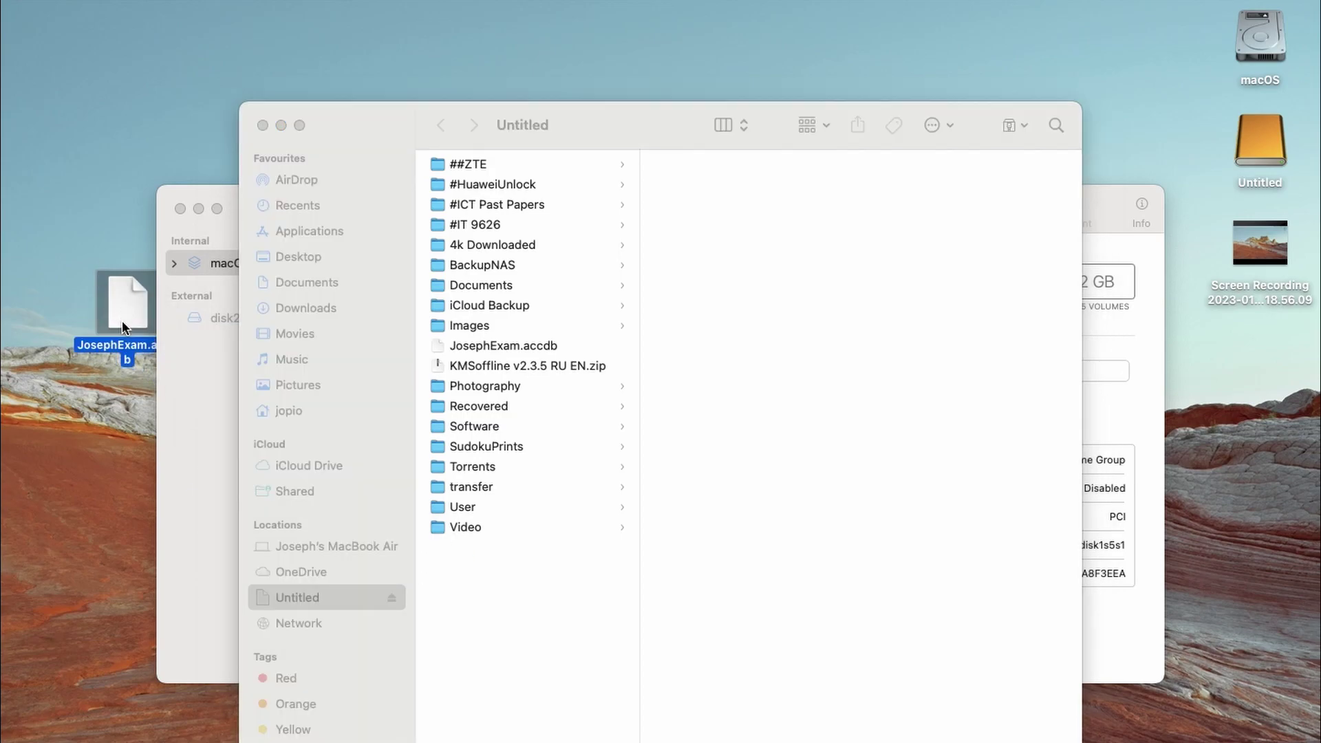
key(Return)
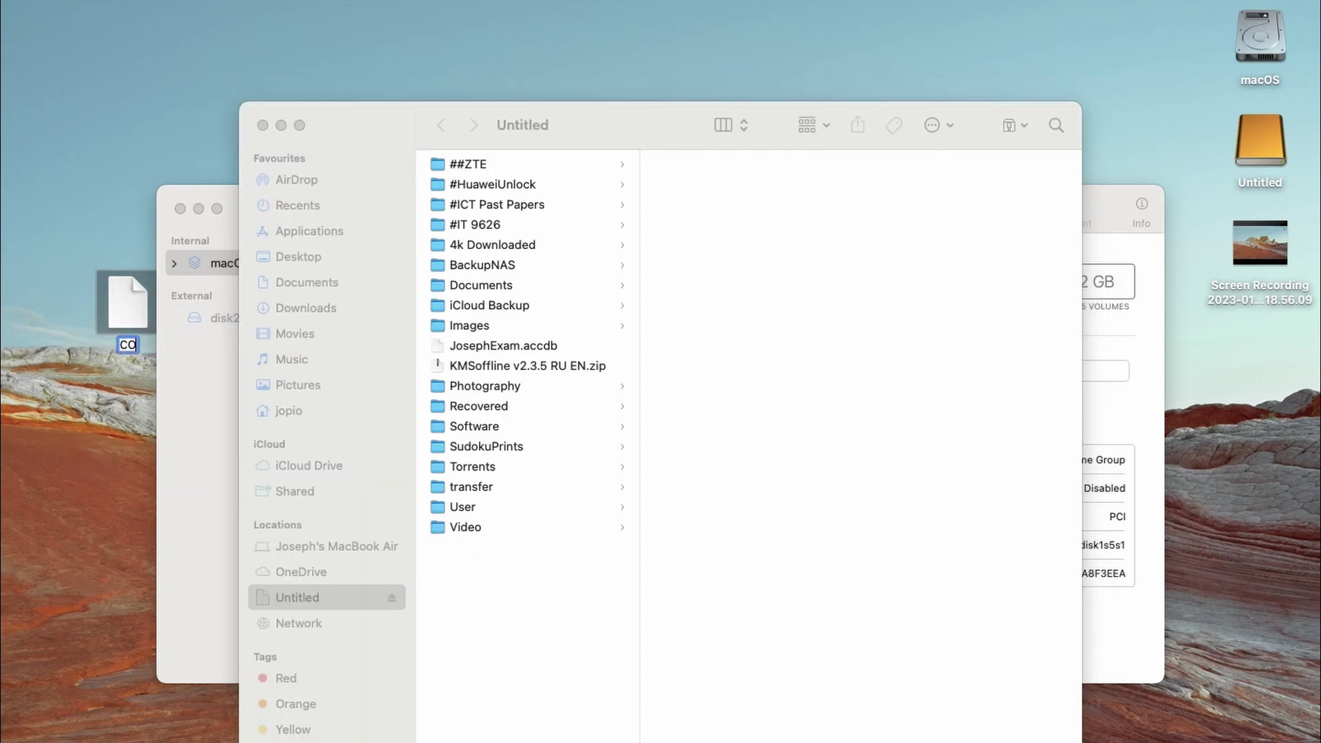
text(Copied)
key(Return)
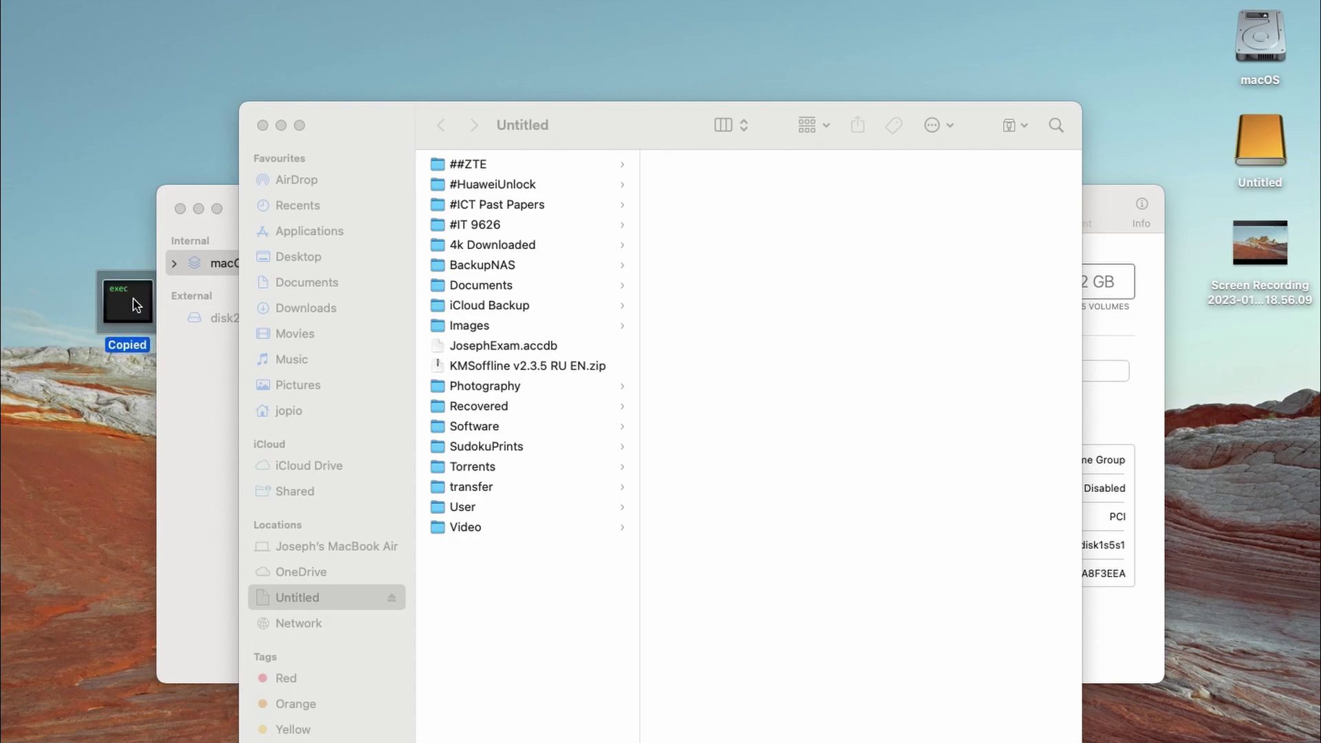
drag(124, 317, 530, 617)
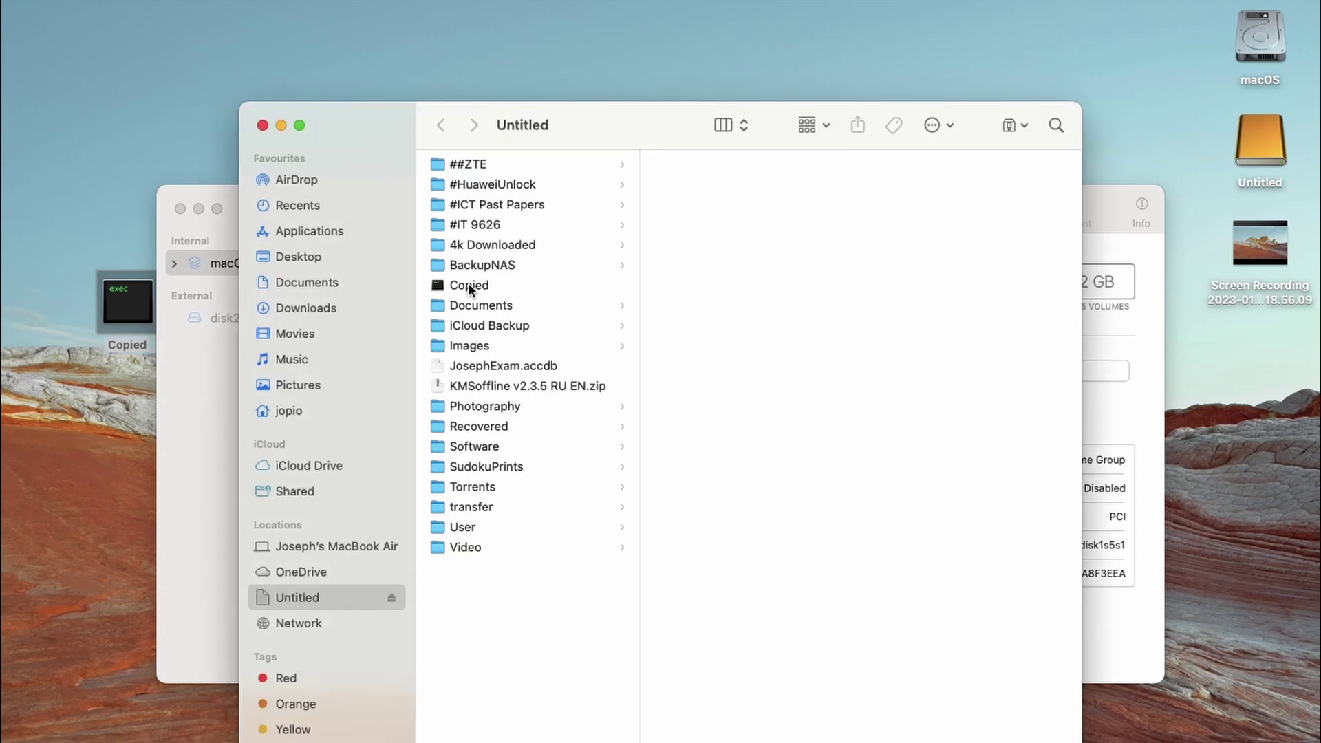
click(468, 284)
Step: Close the drive window and unmount the 479.97 GB External USB drive from the NTFS for Mac menu
click(263, 125)
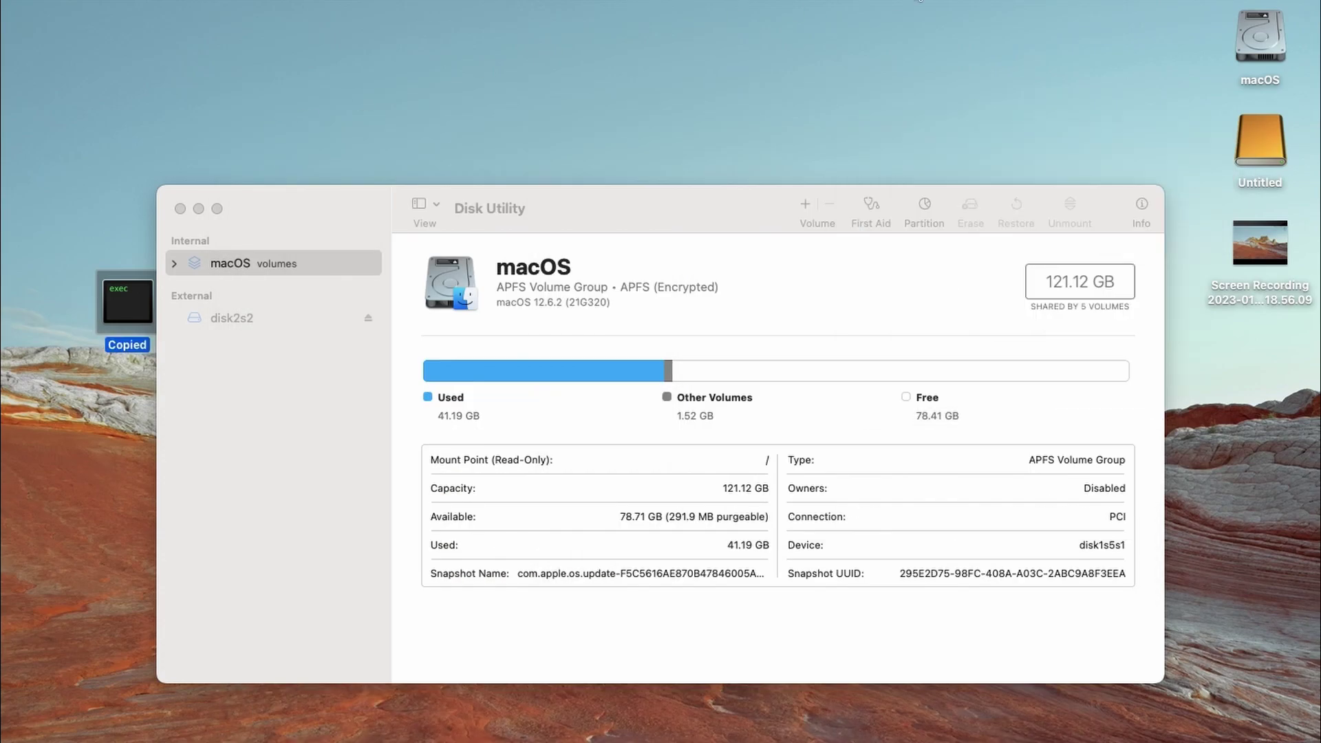
click(1045, 2)
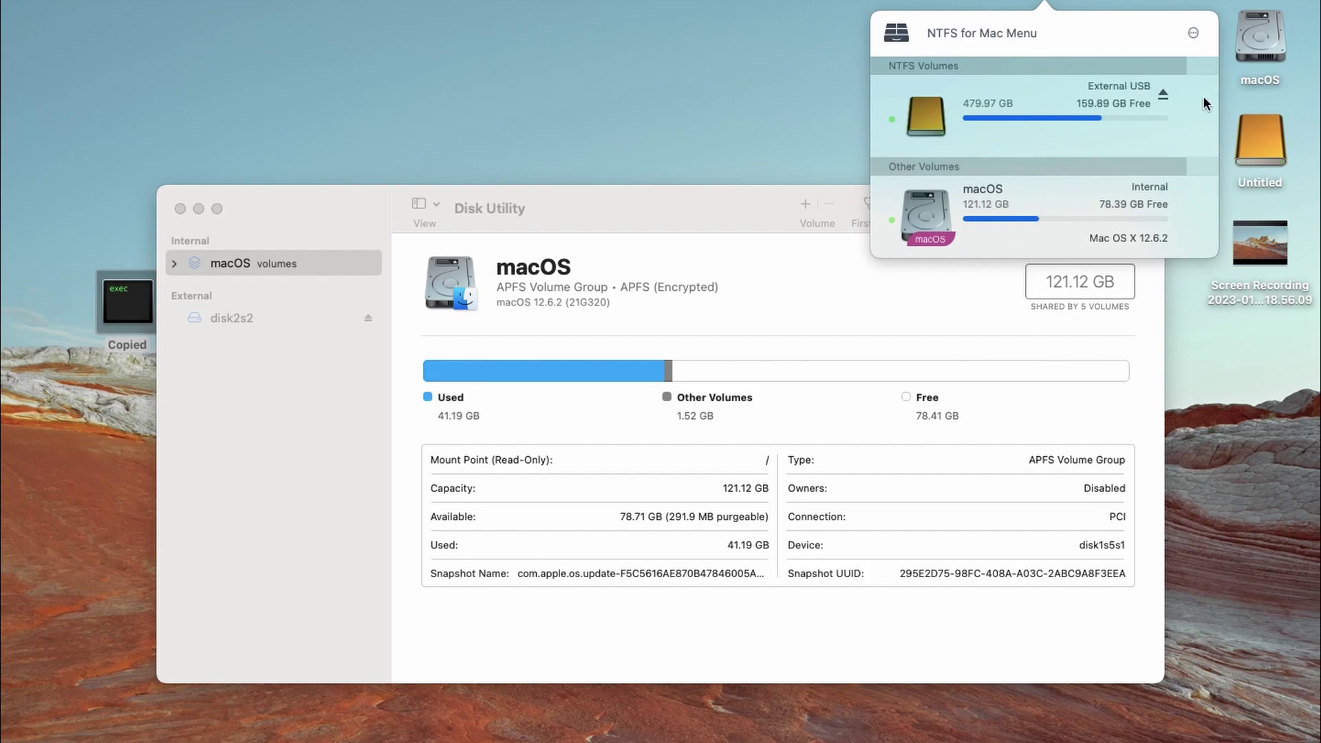
click(1163, 97)
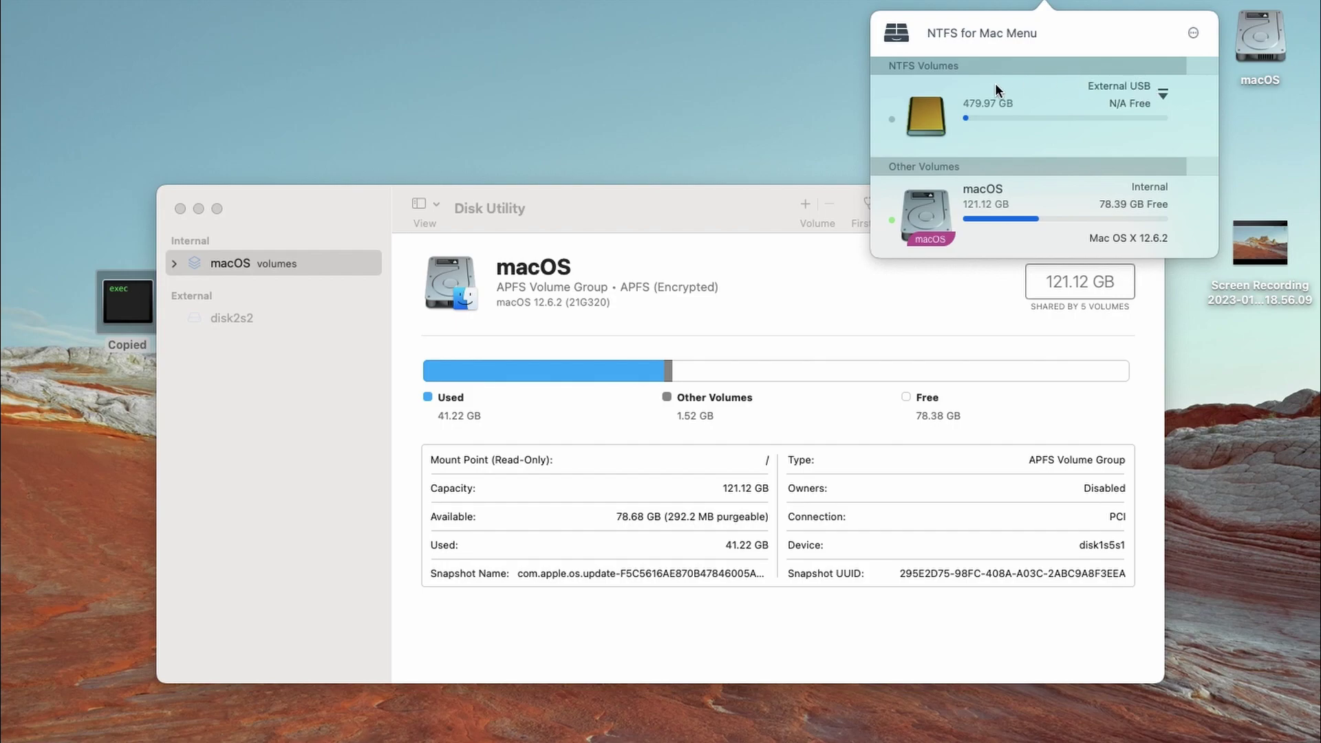
key(Escape)
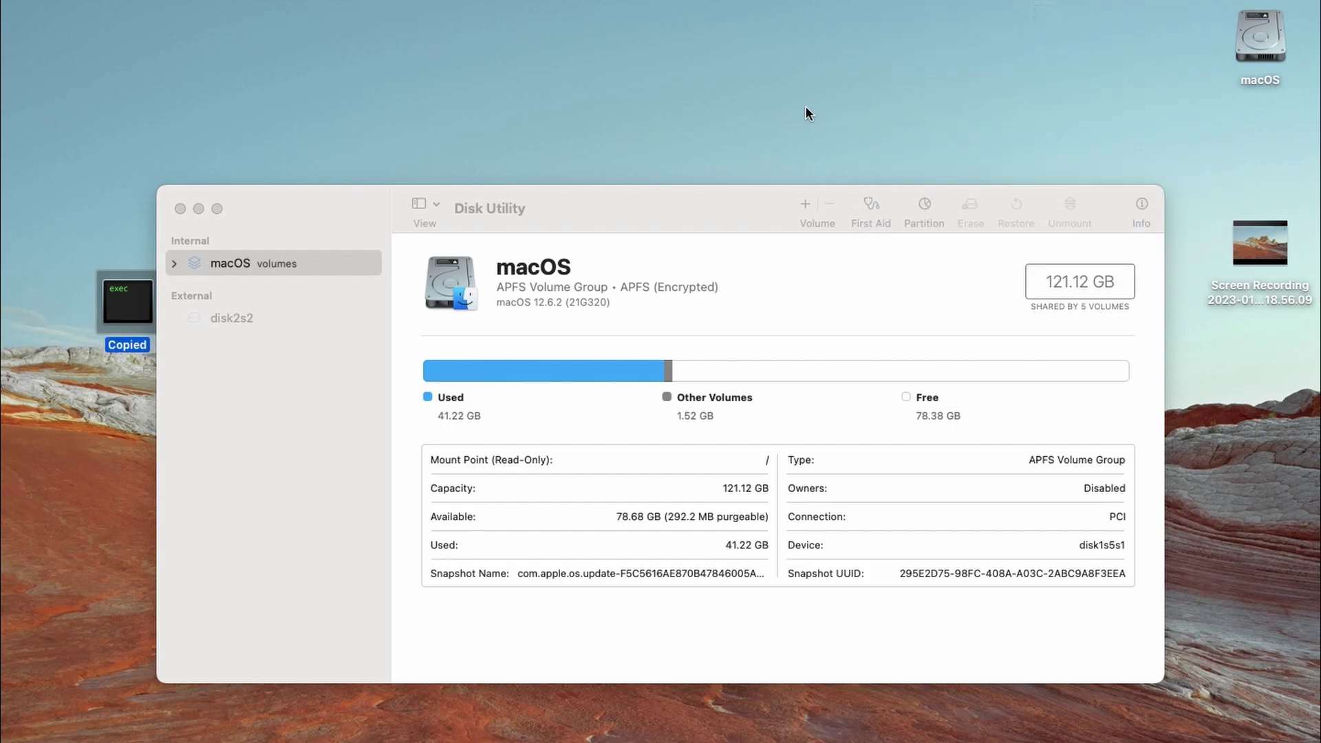